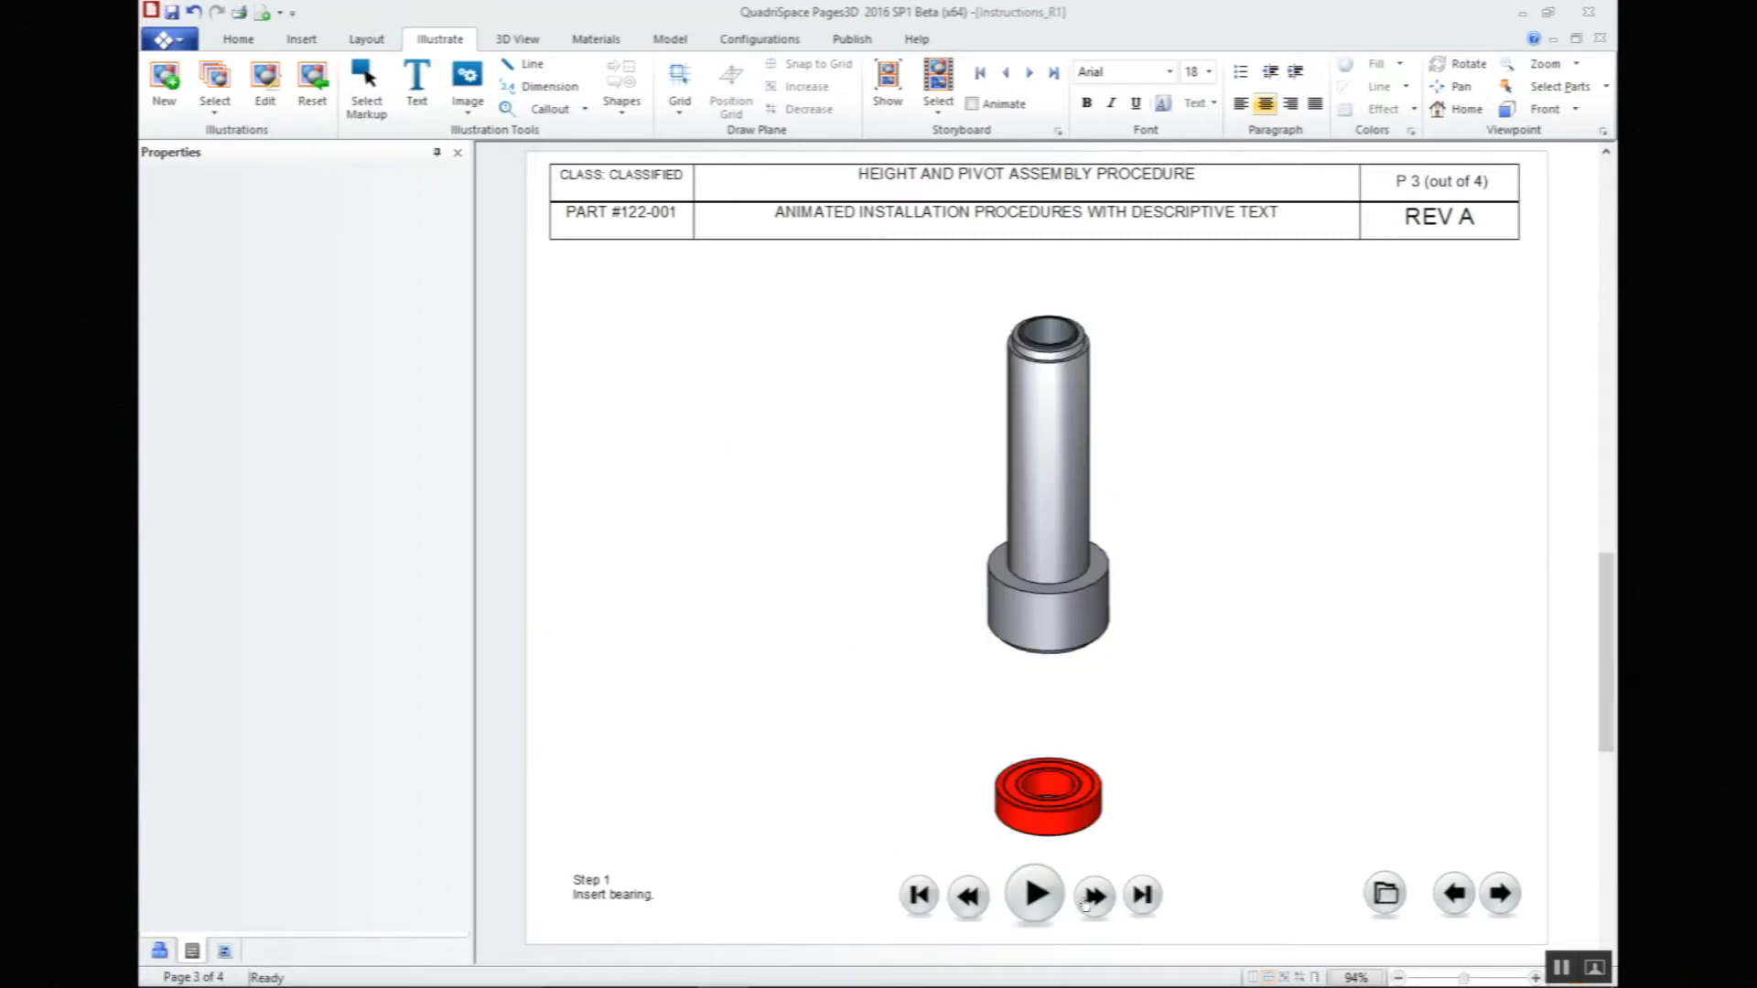
Step: Advance through the animated assembly steps on page 3, and open the Step 9 illustration in the storyboard
left_click(1097, 897)
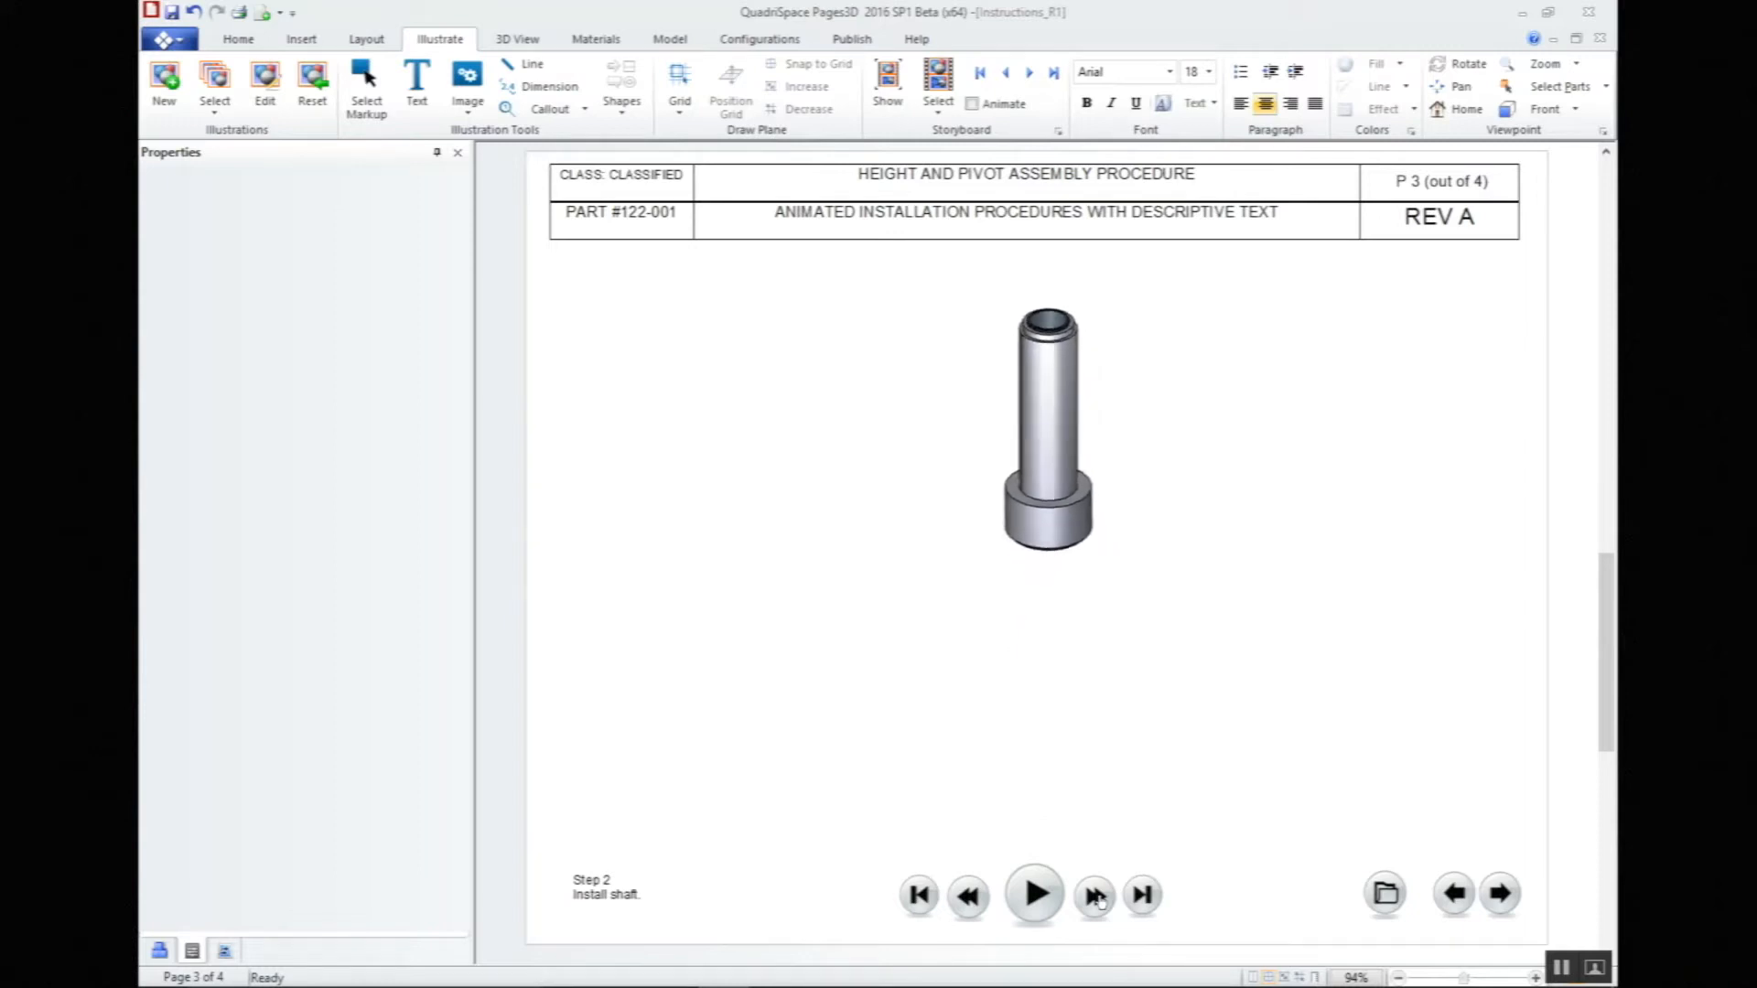
left_click(1097, 897)
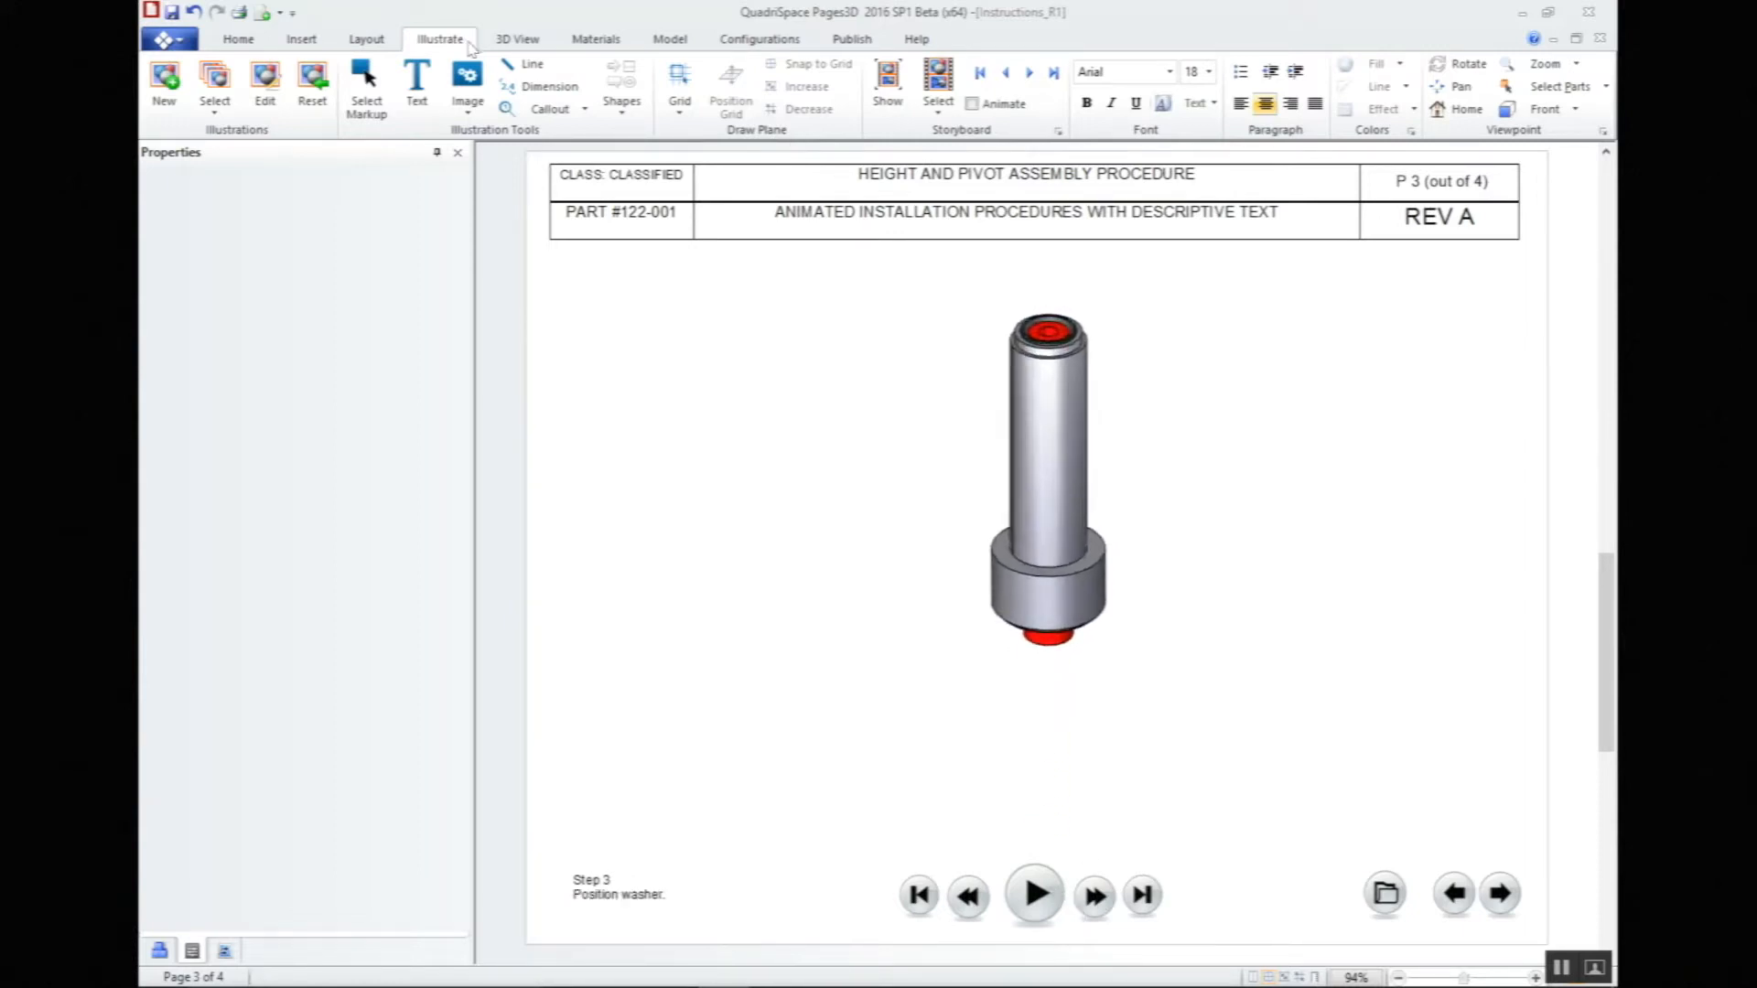
left_click(888, 96)
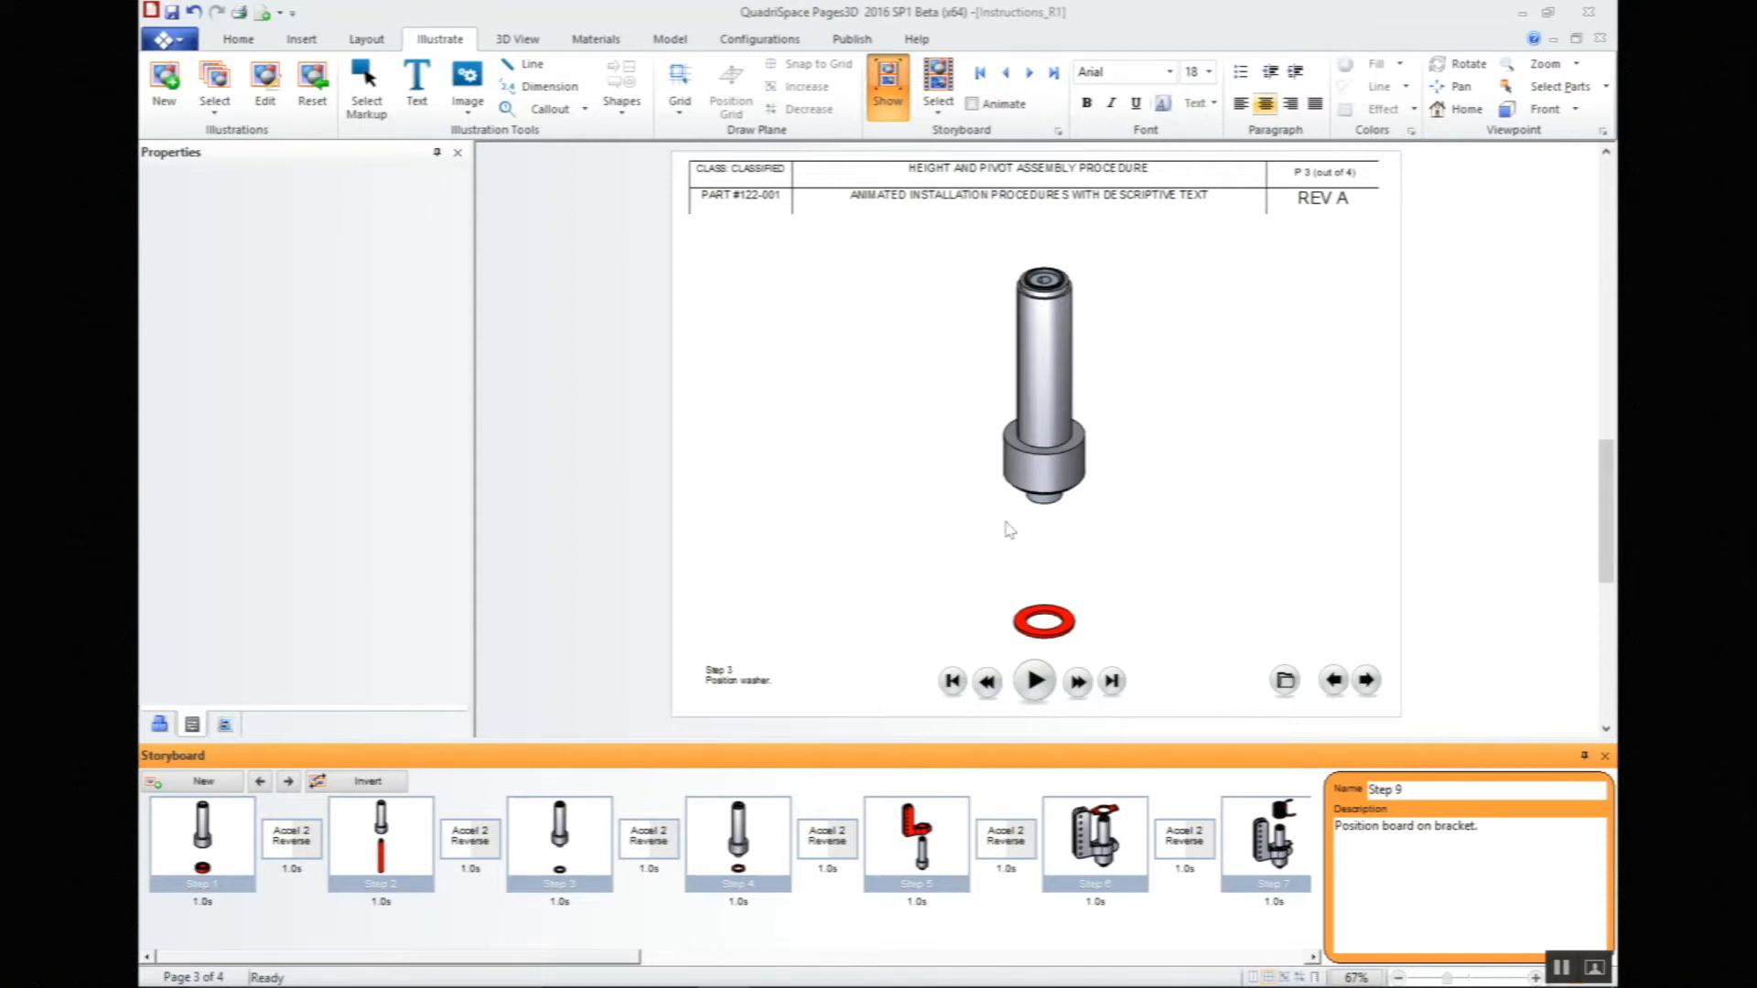
left_click_drag(622, 956, 1118, 956)
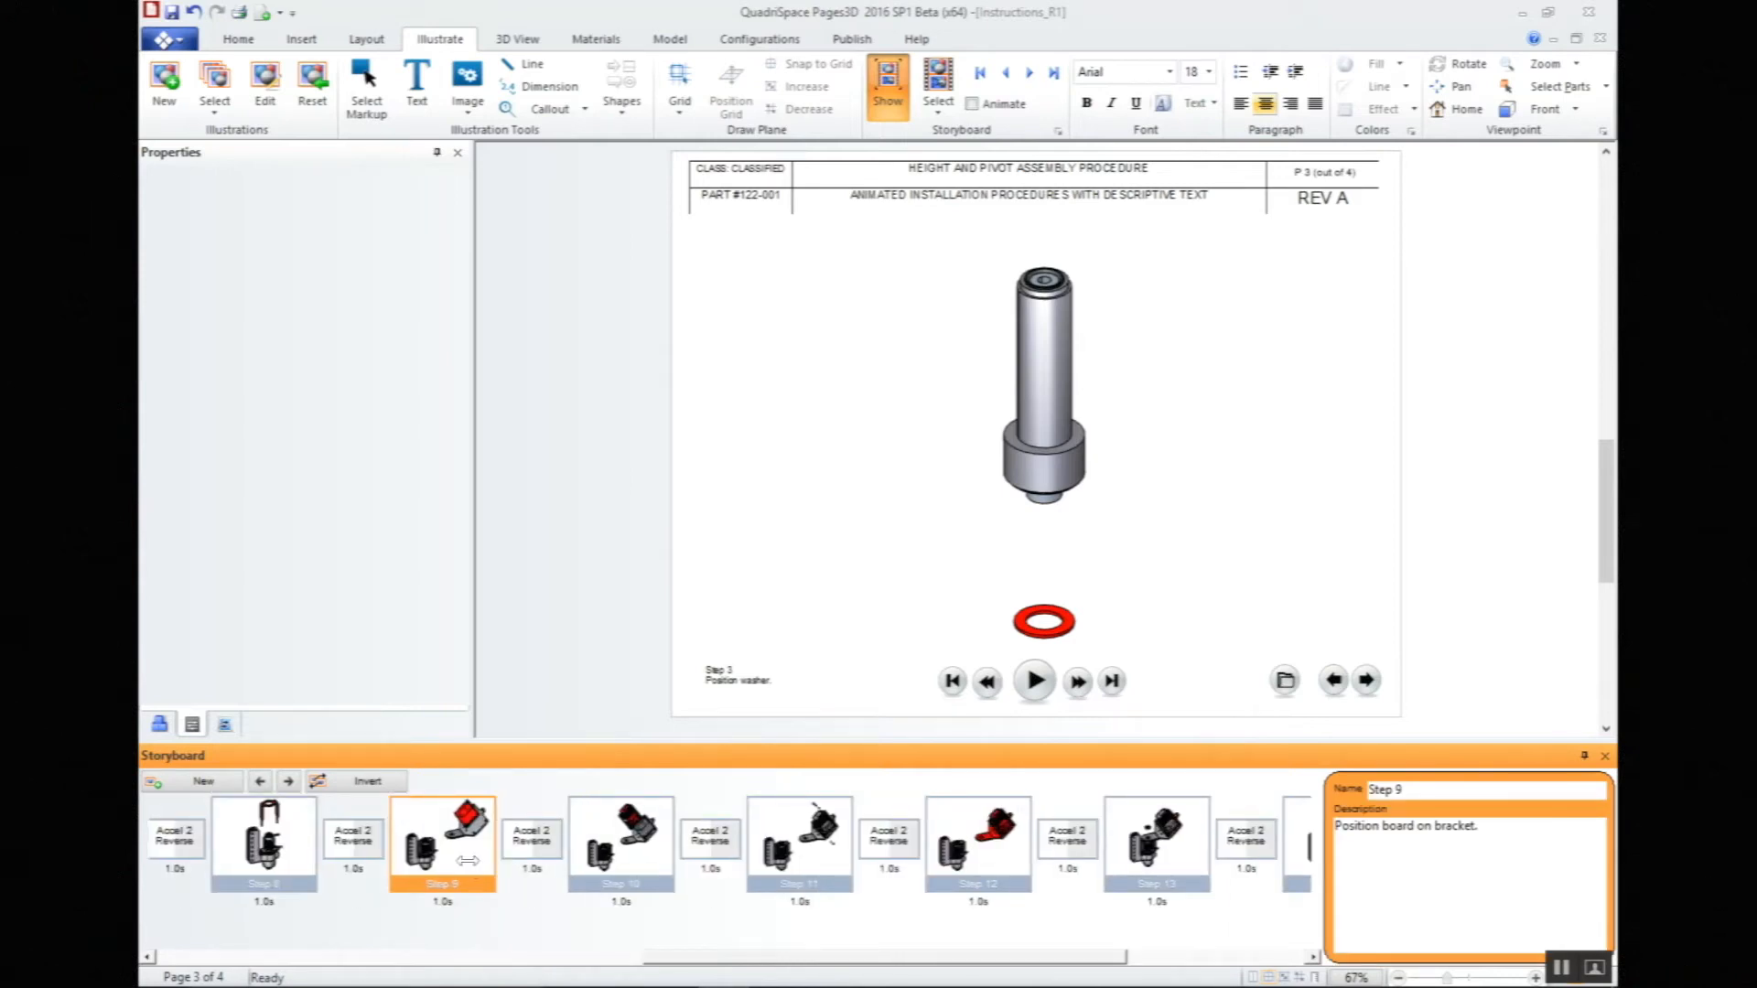
left_click(424, 851)
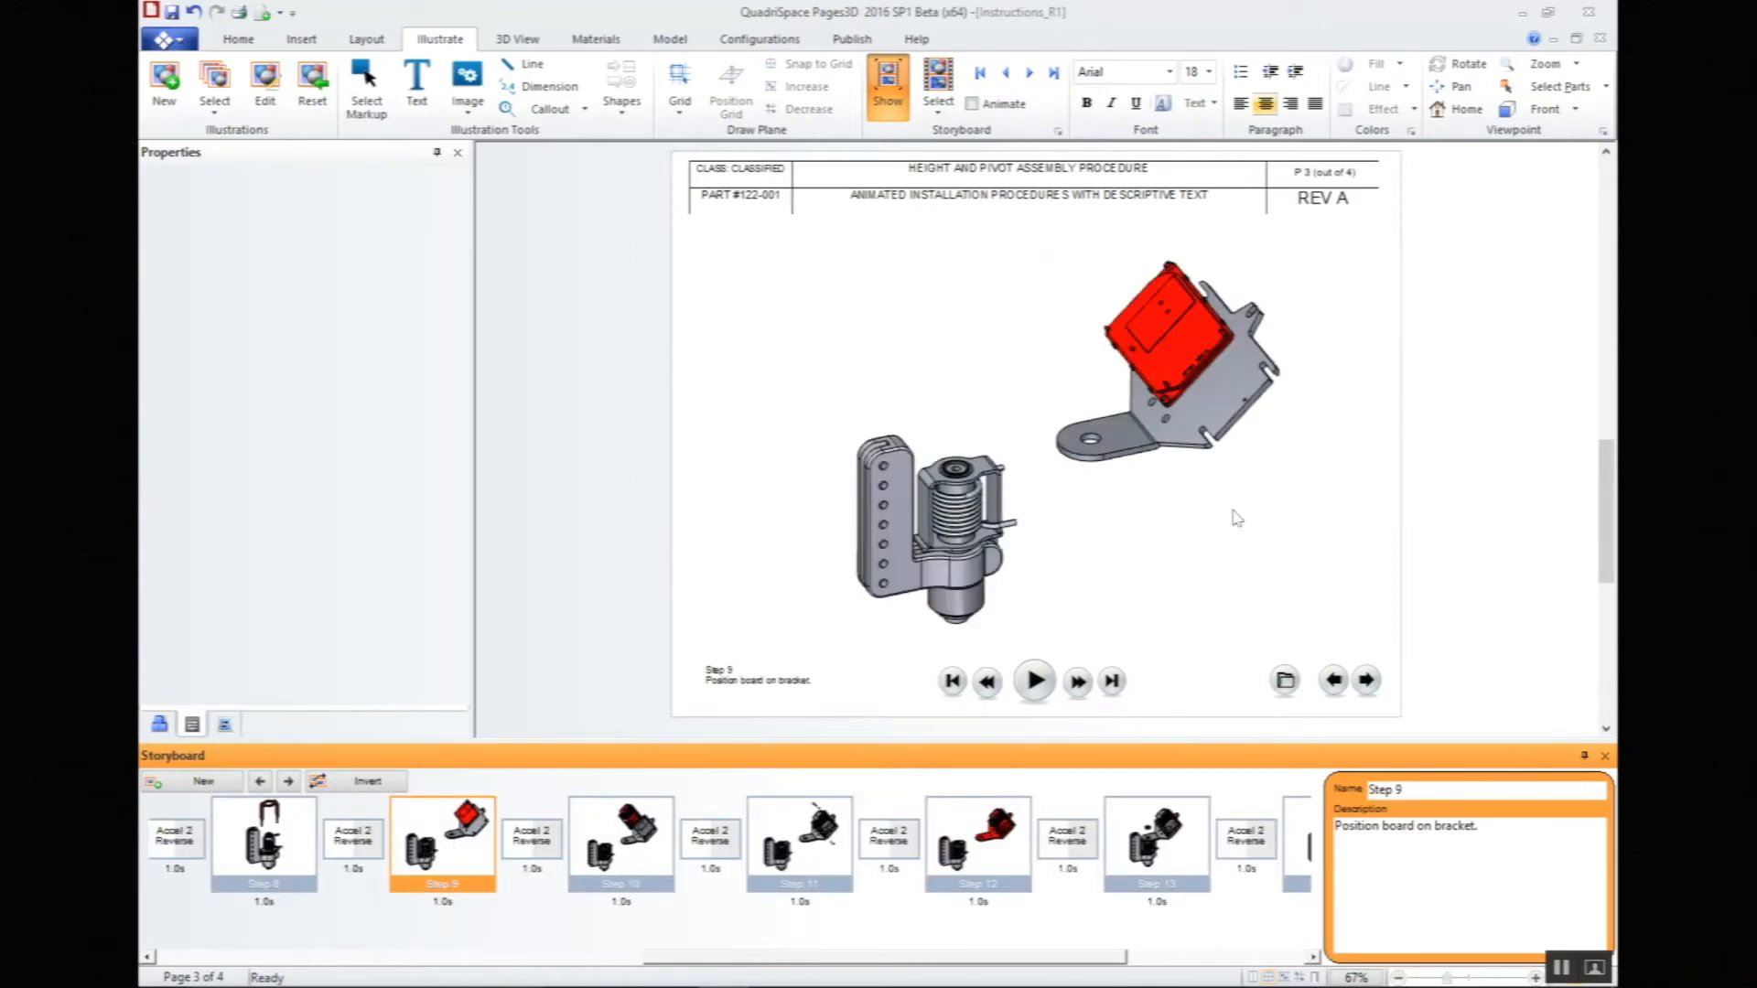
Step: Highlight the controller's mounting bracket and the clamp arm in the Step 9 illustration
left_click(1196, 445)
left_click(1194, 445)
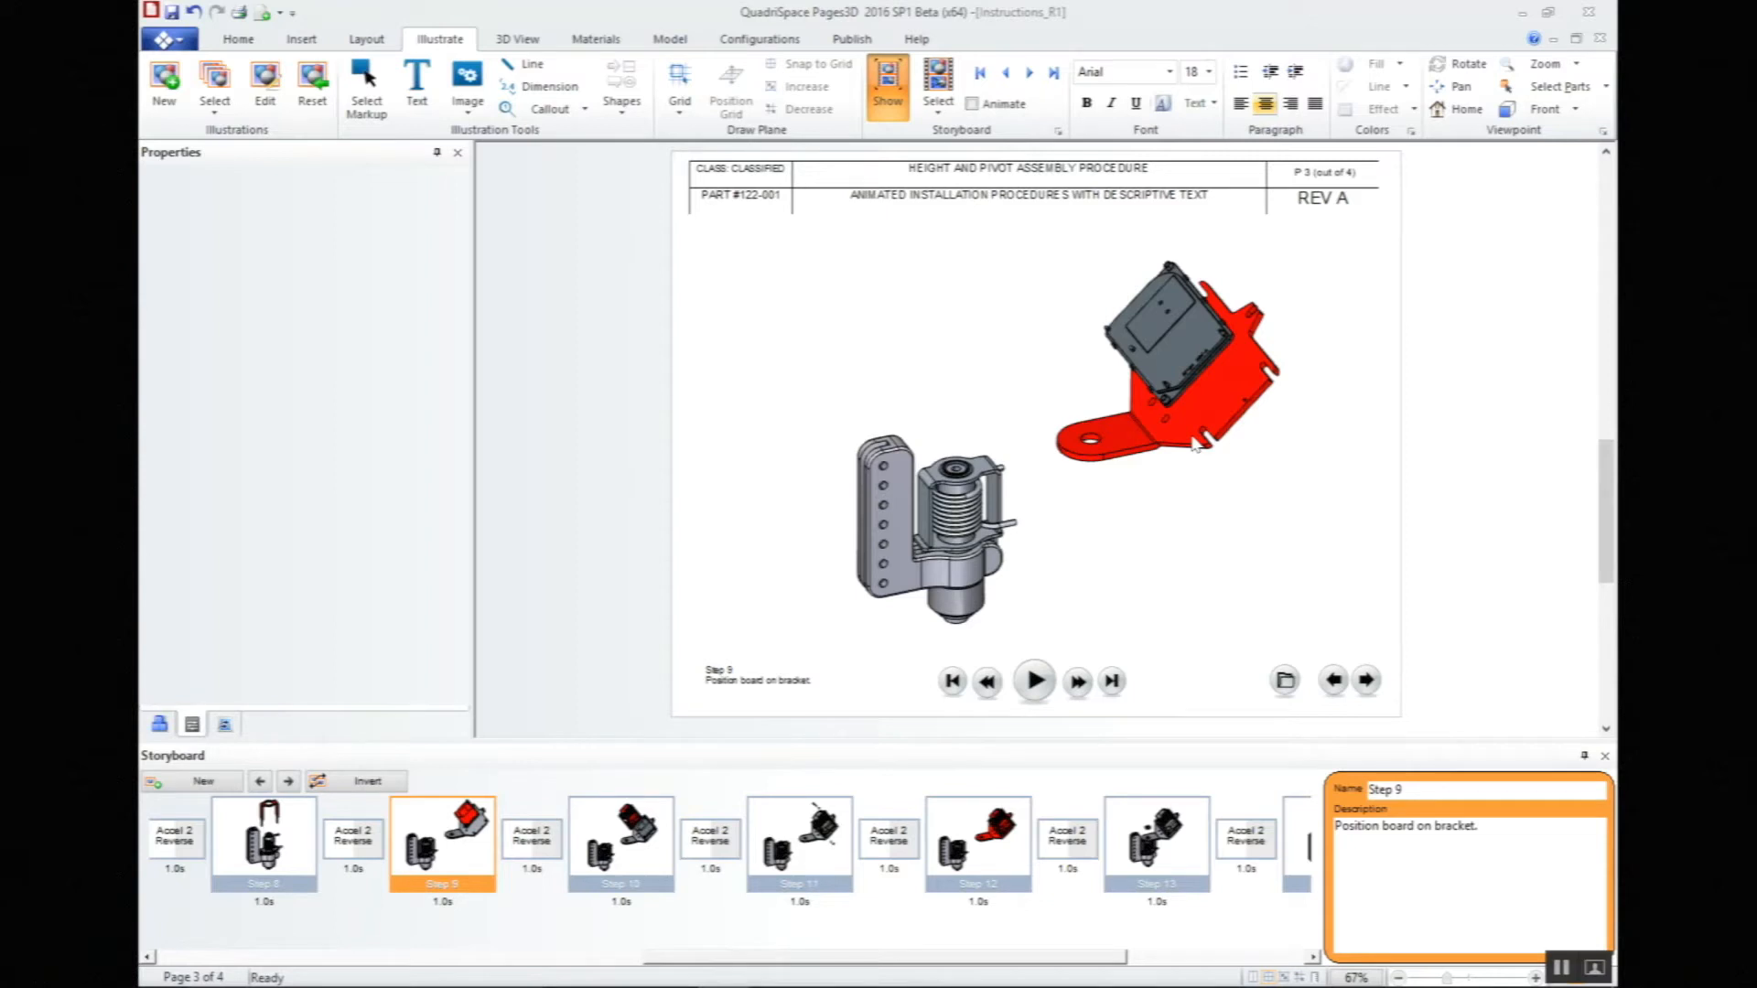
left_click(904, 577)
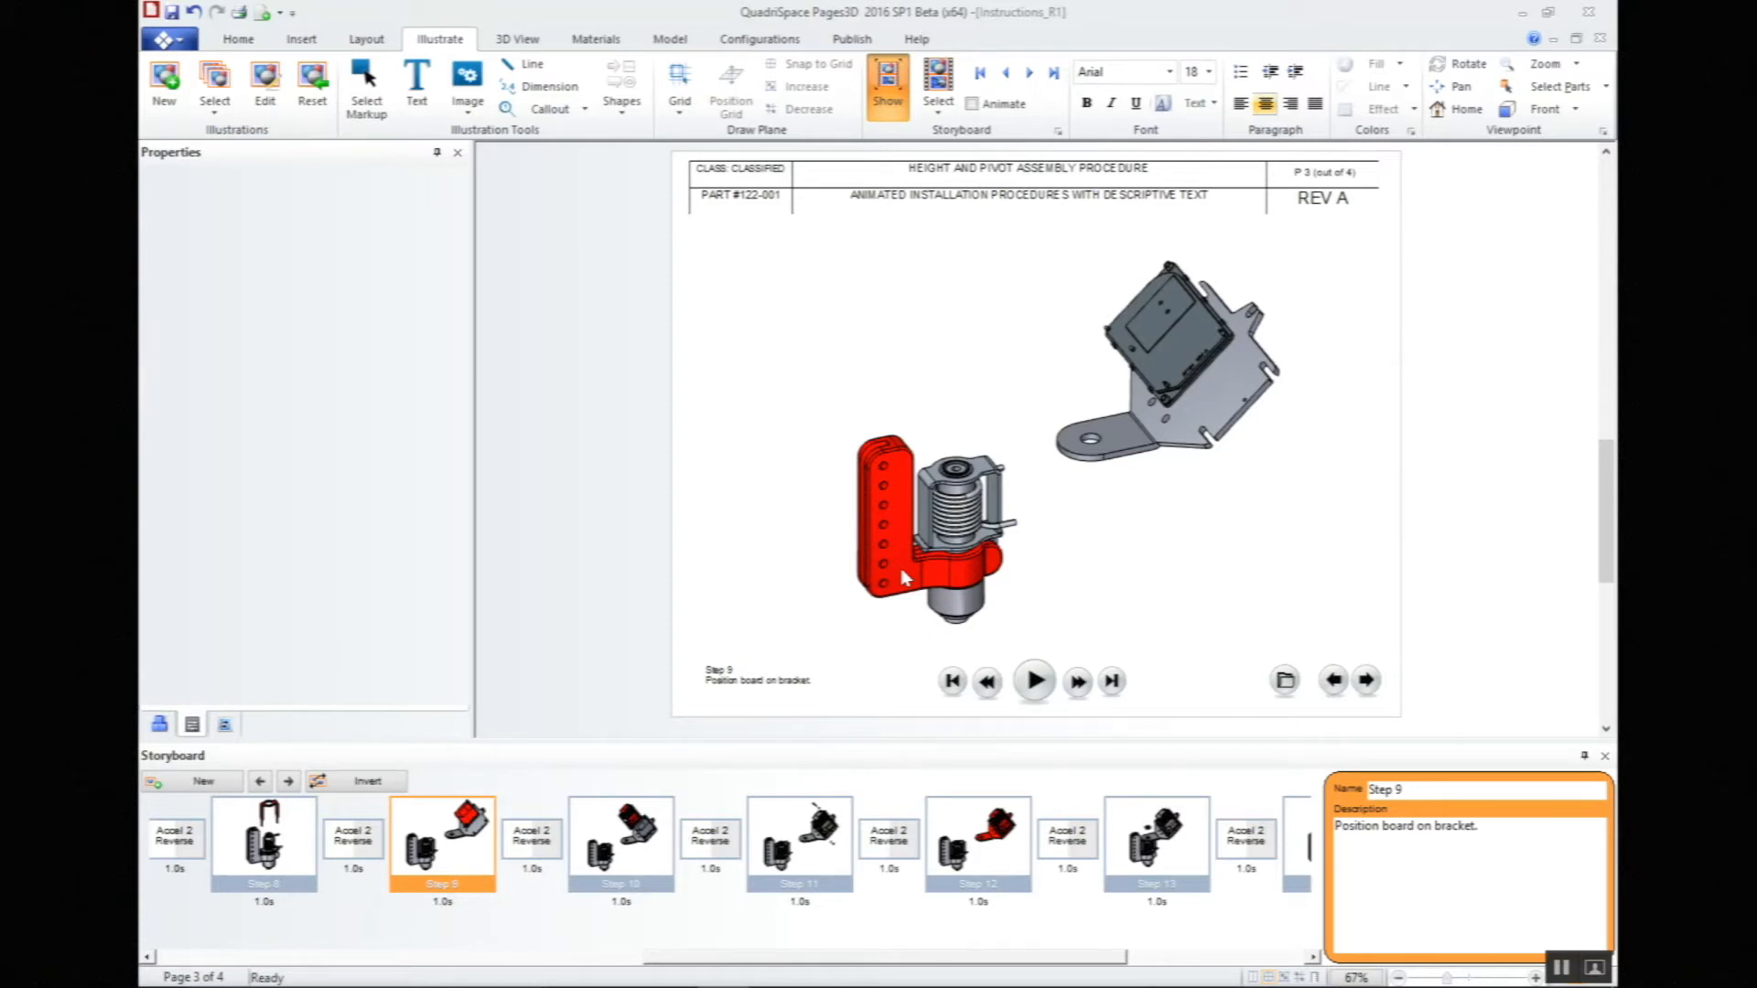
Step: Go to the parts list on page 2, and view the revised assembly MM-00122-001_A.asm in Solid Edge before returning to QuadriSpace Pages3D
left_click(1607, 313)
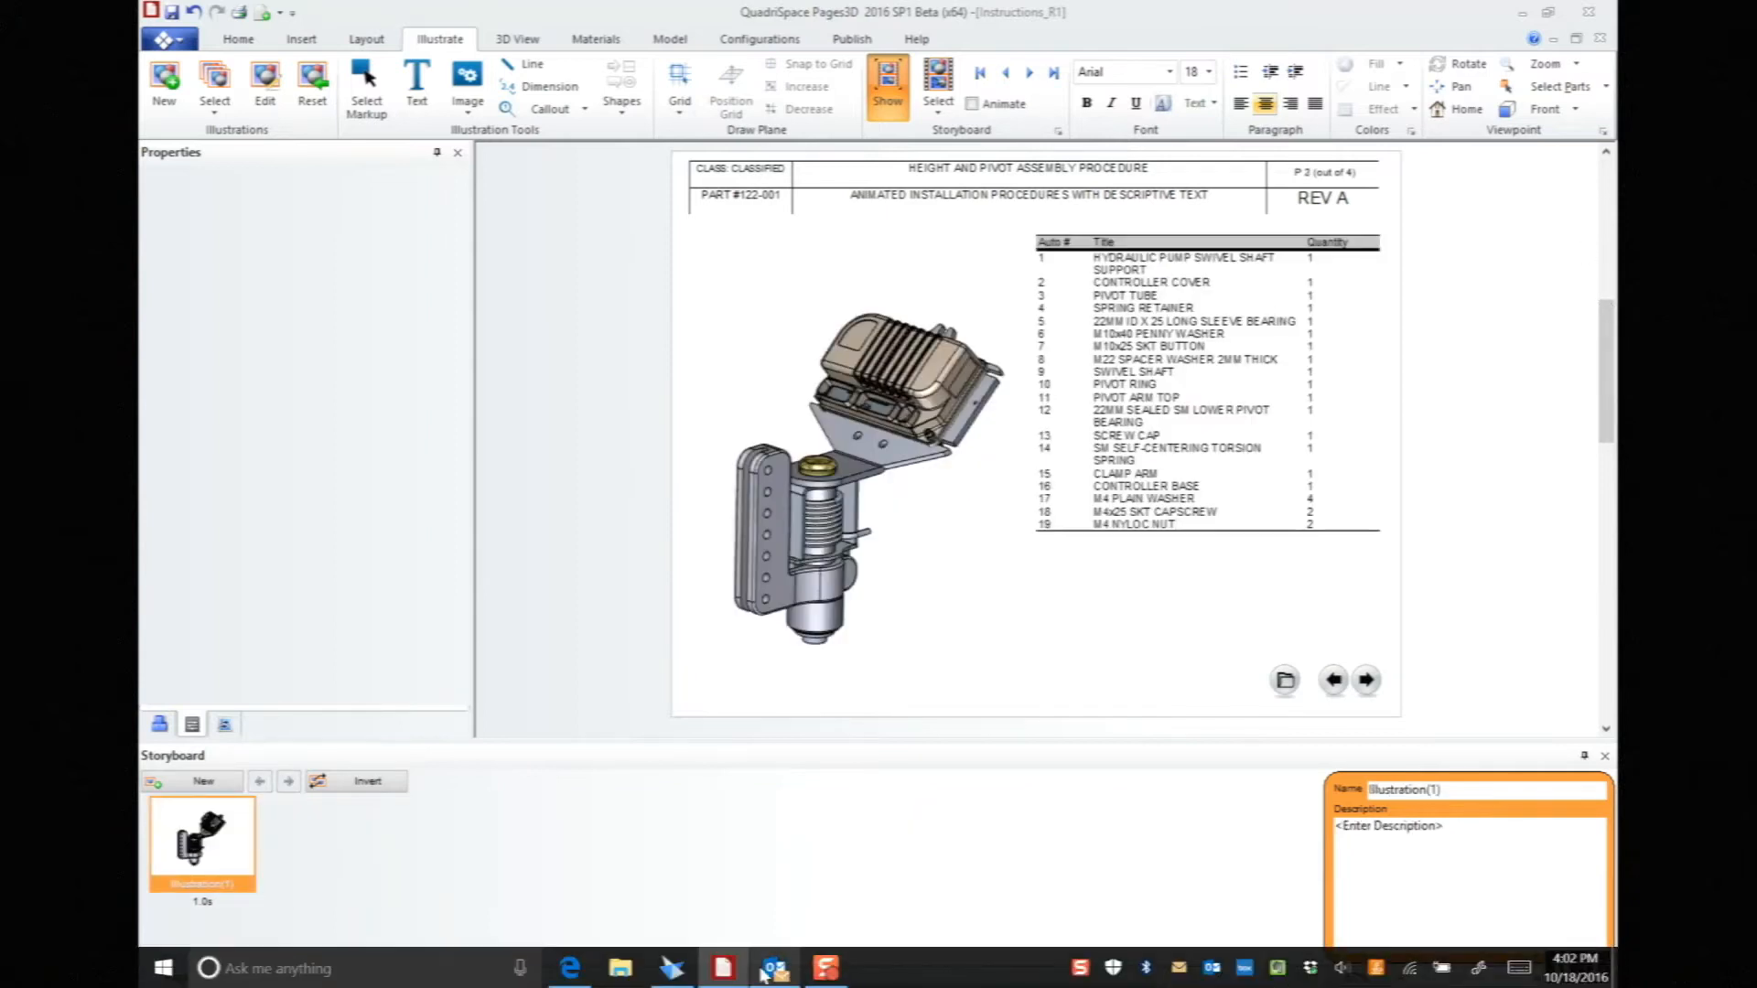
left_click(675, 967)
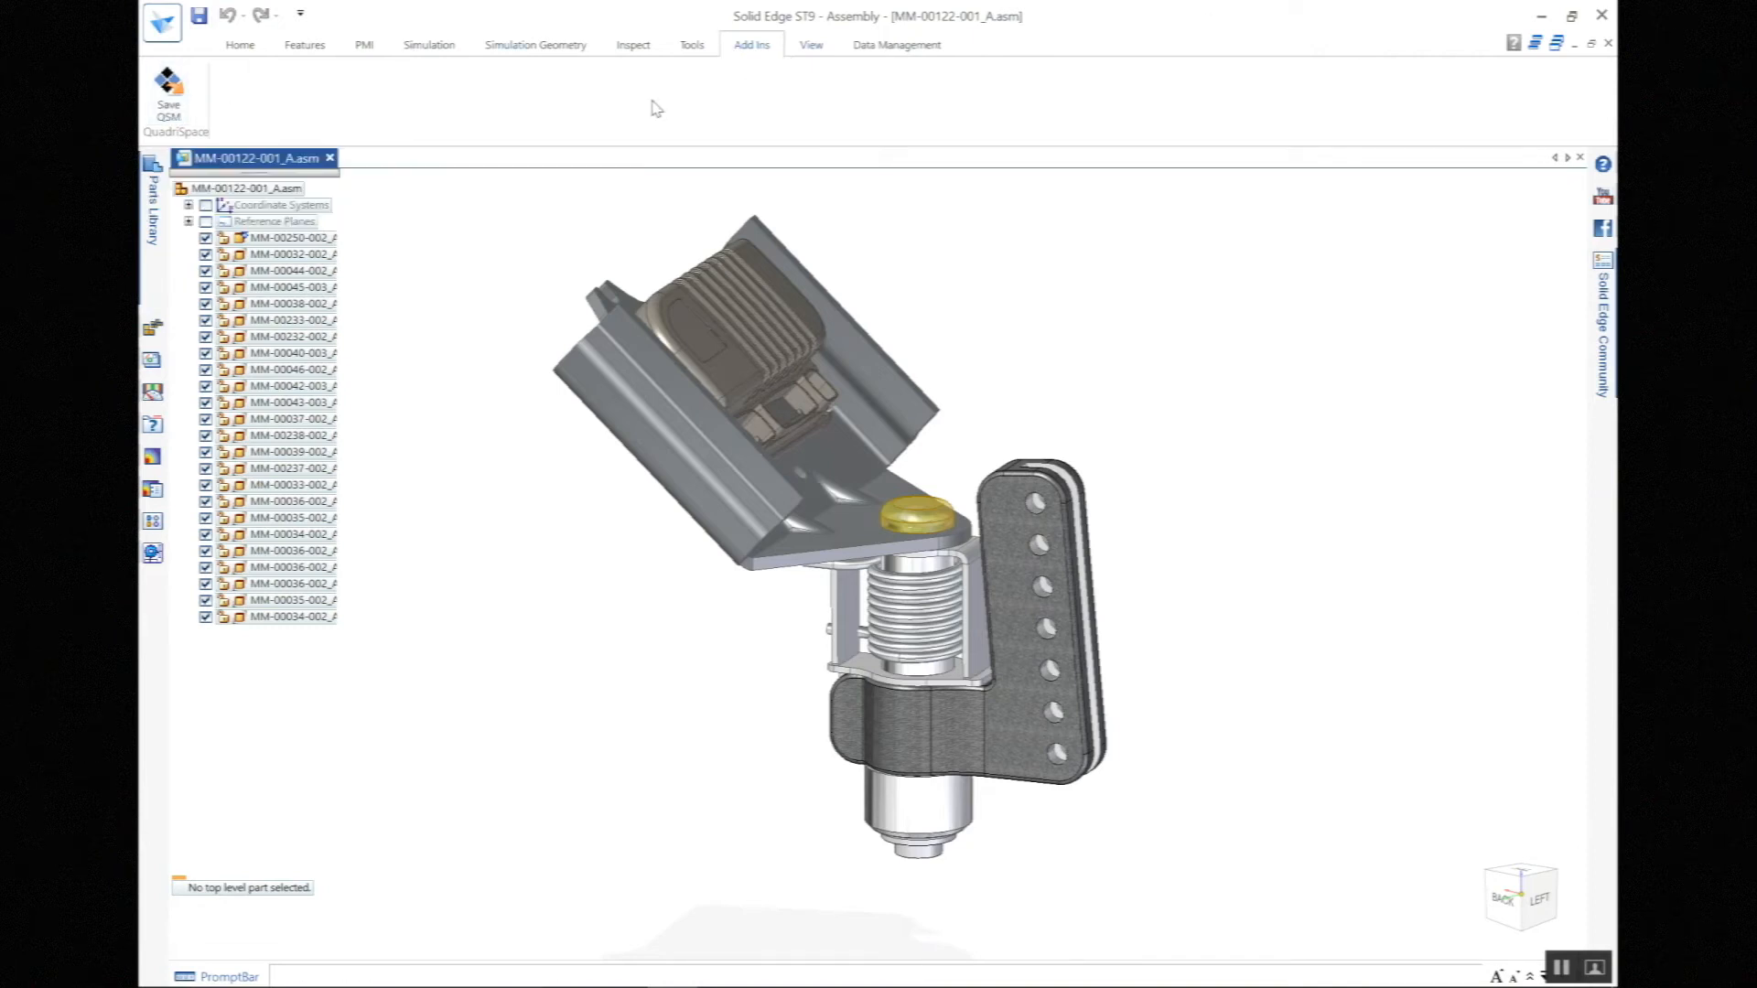
left_click(1541, 16)
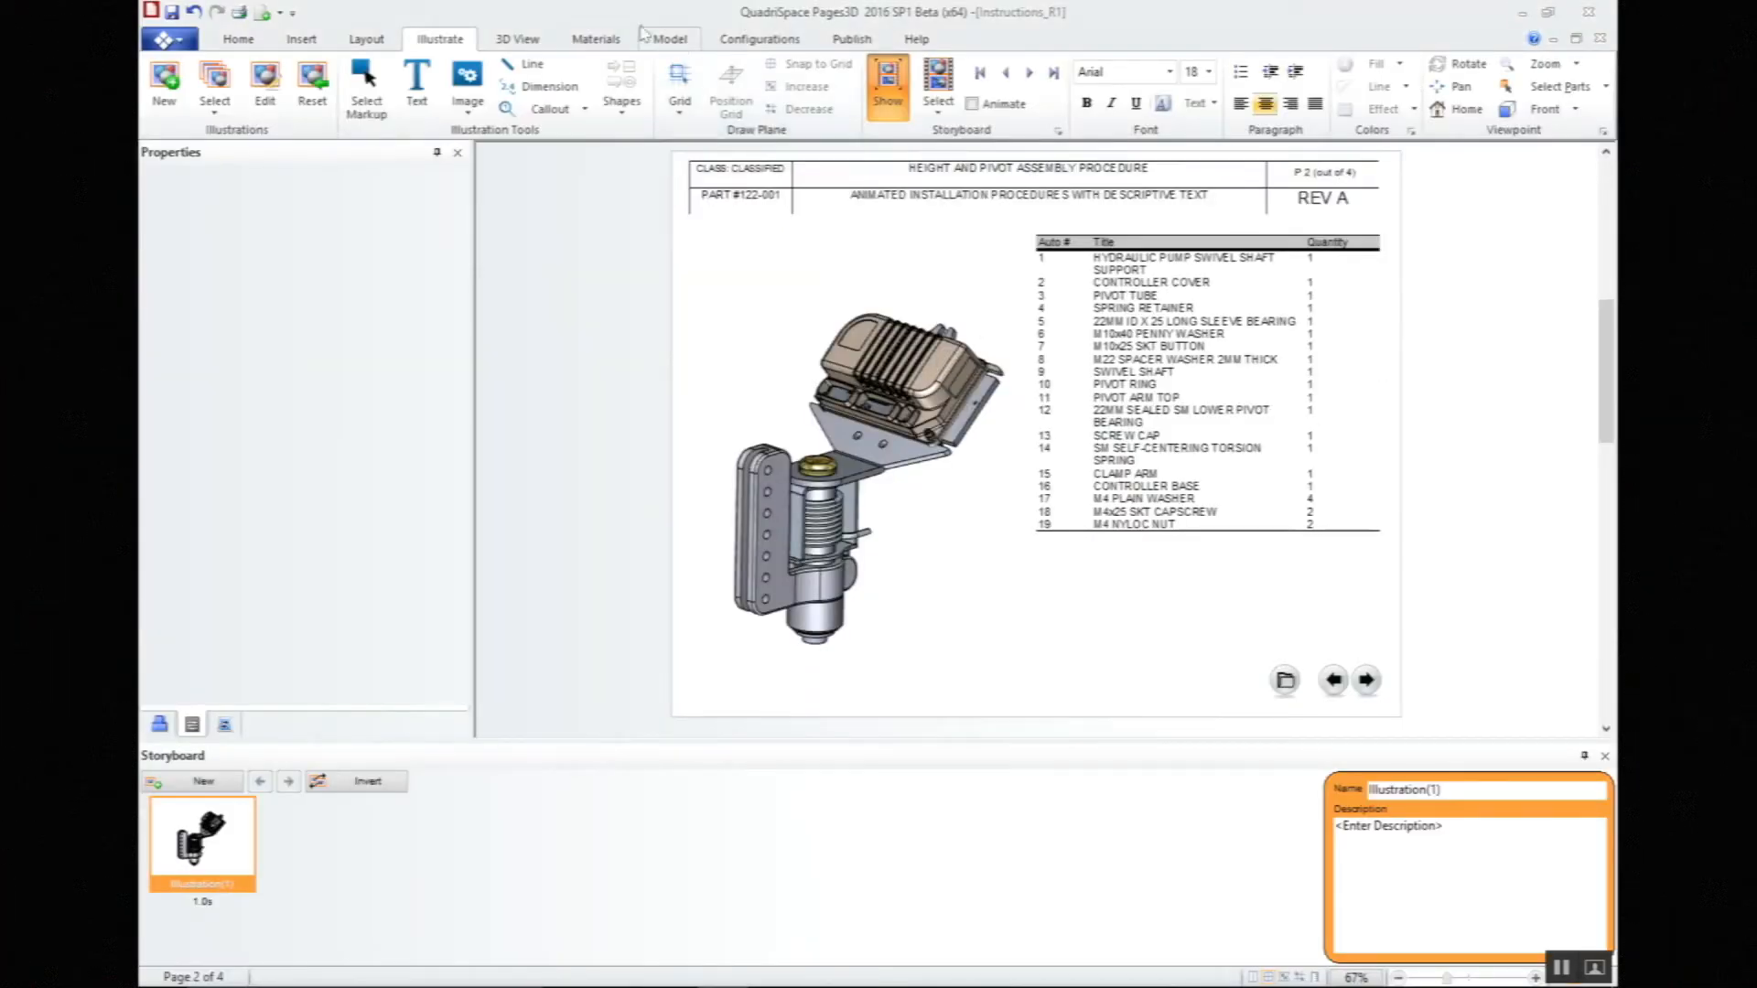
Step: Start a model update and choose 122_R2 from the Working folder as the model's current source file
left_click(760, 39)
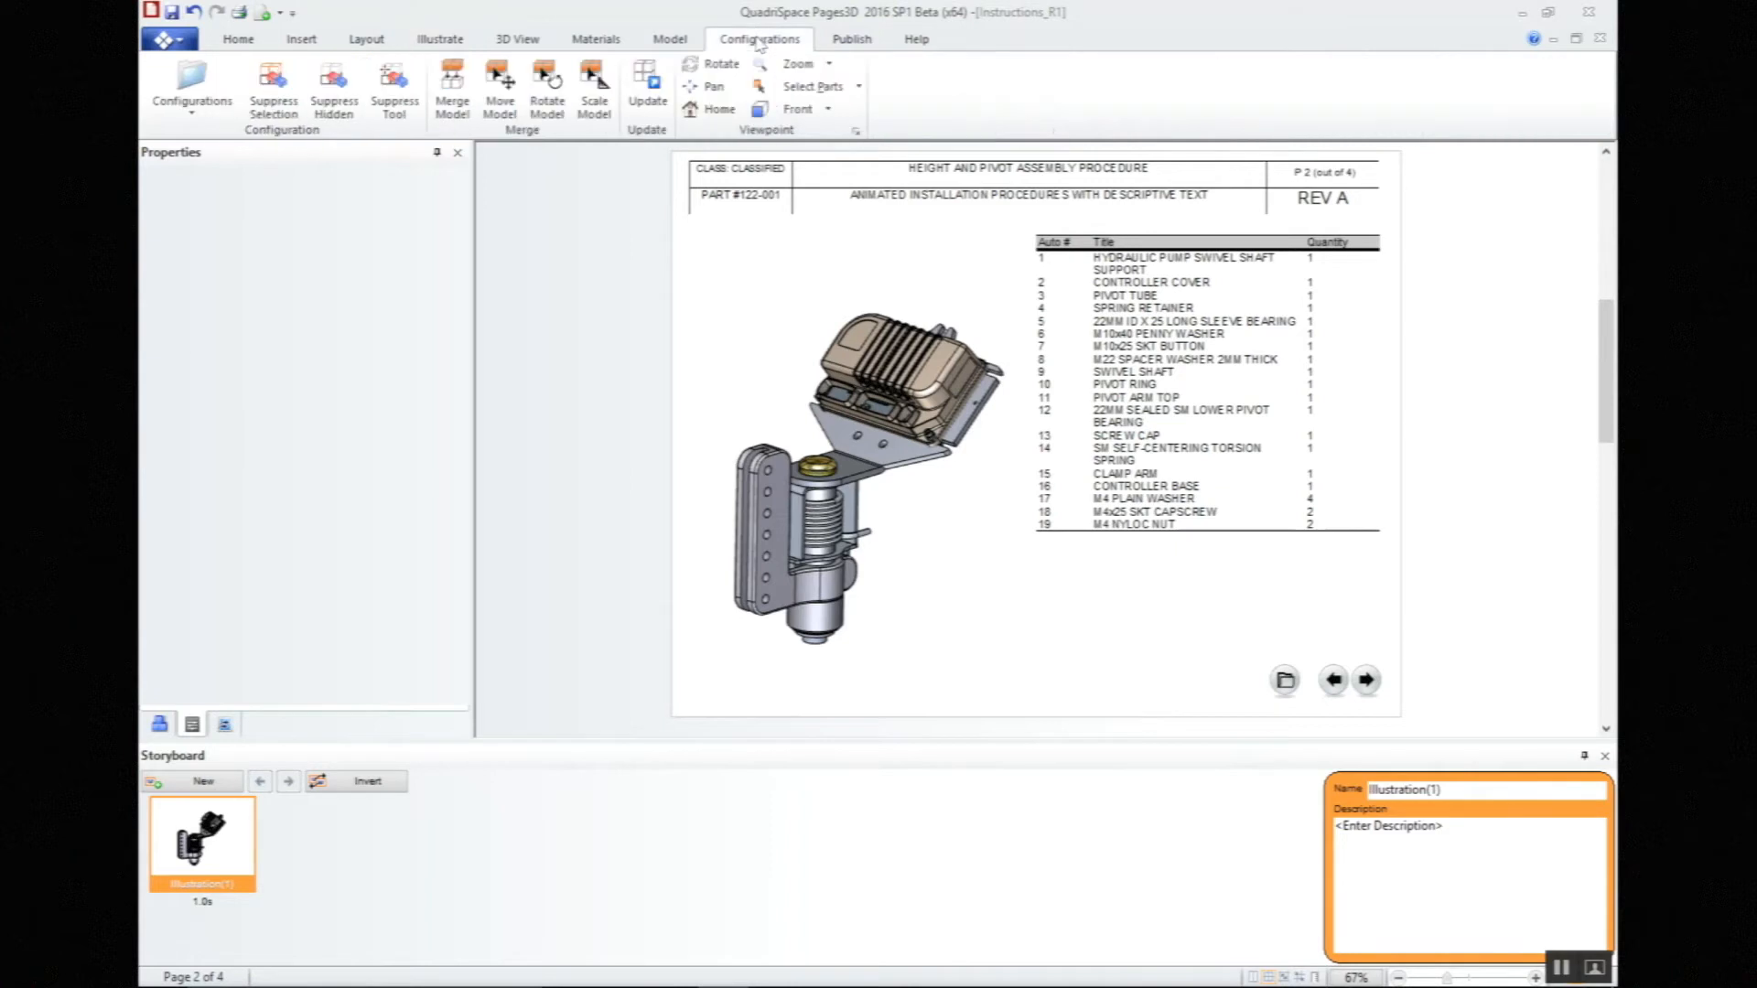
left_click(652, 91)
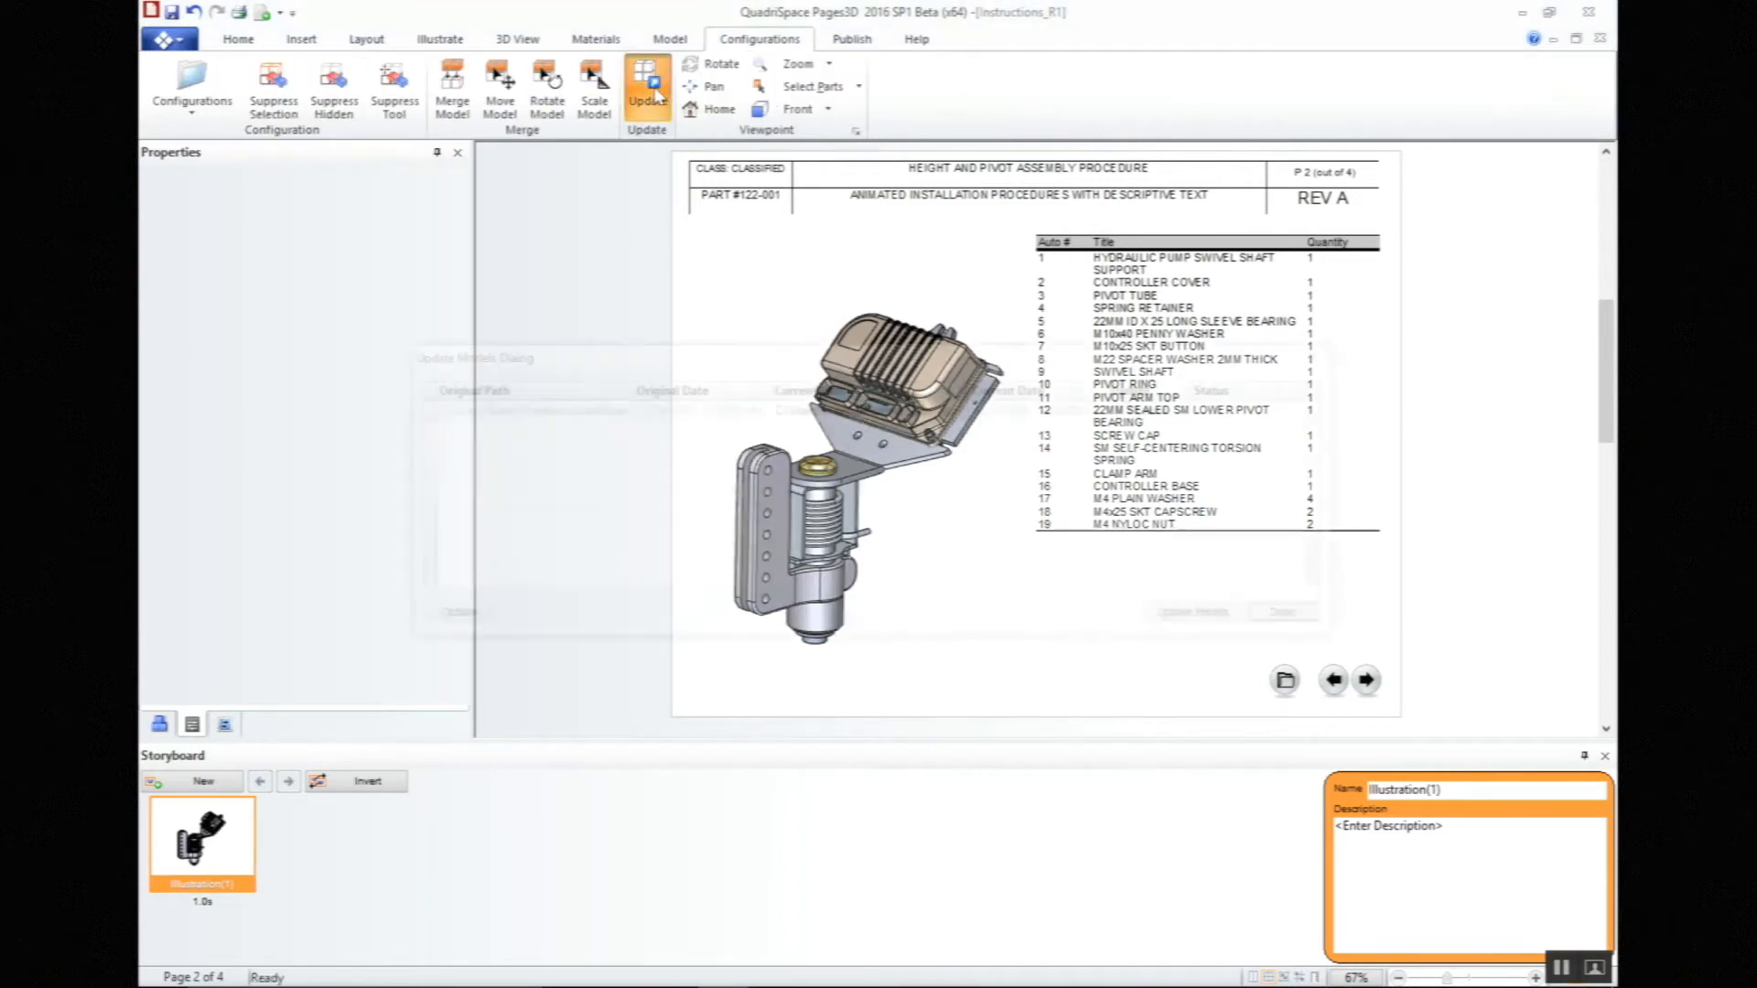
left_click(969, 410)
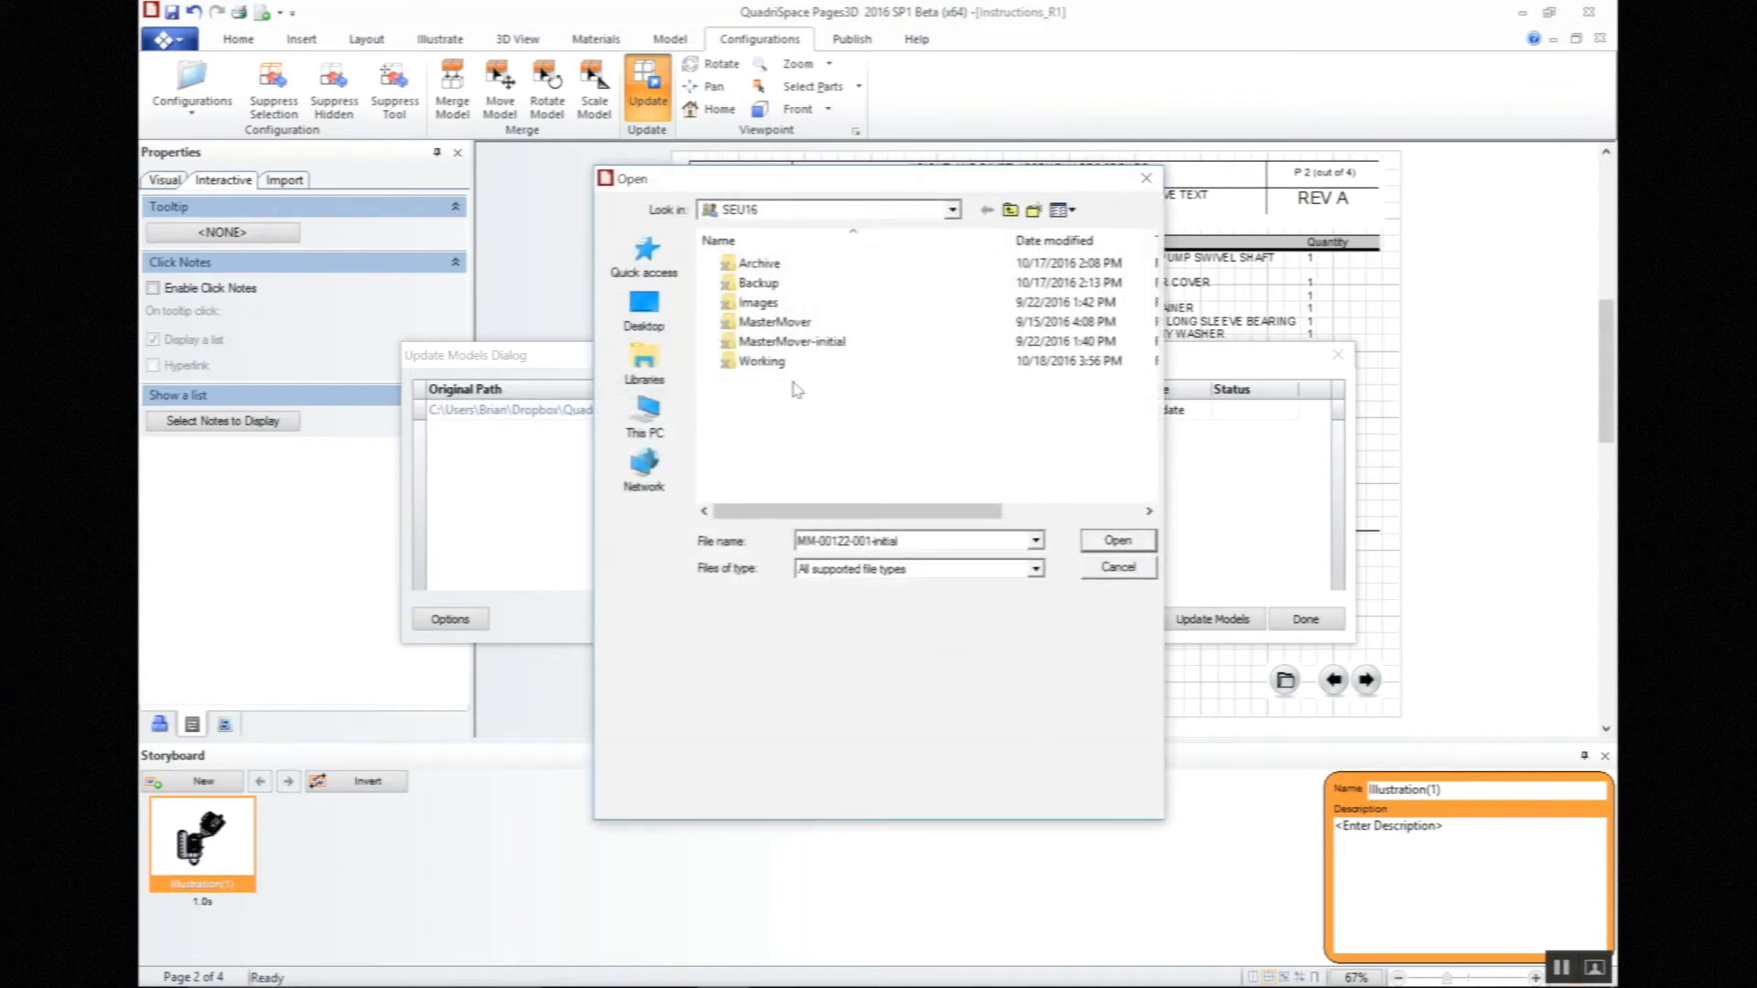
left_click(777, 366)
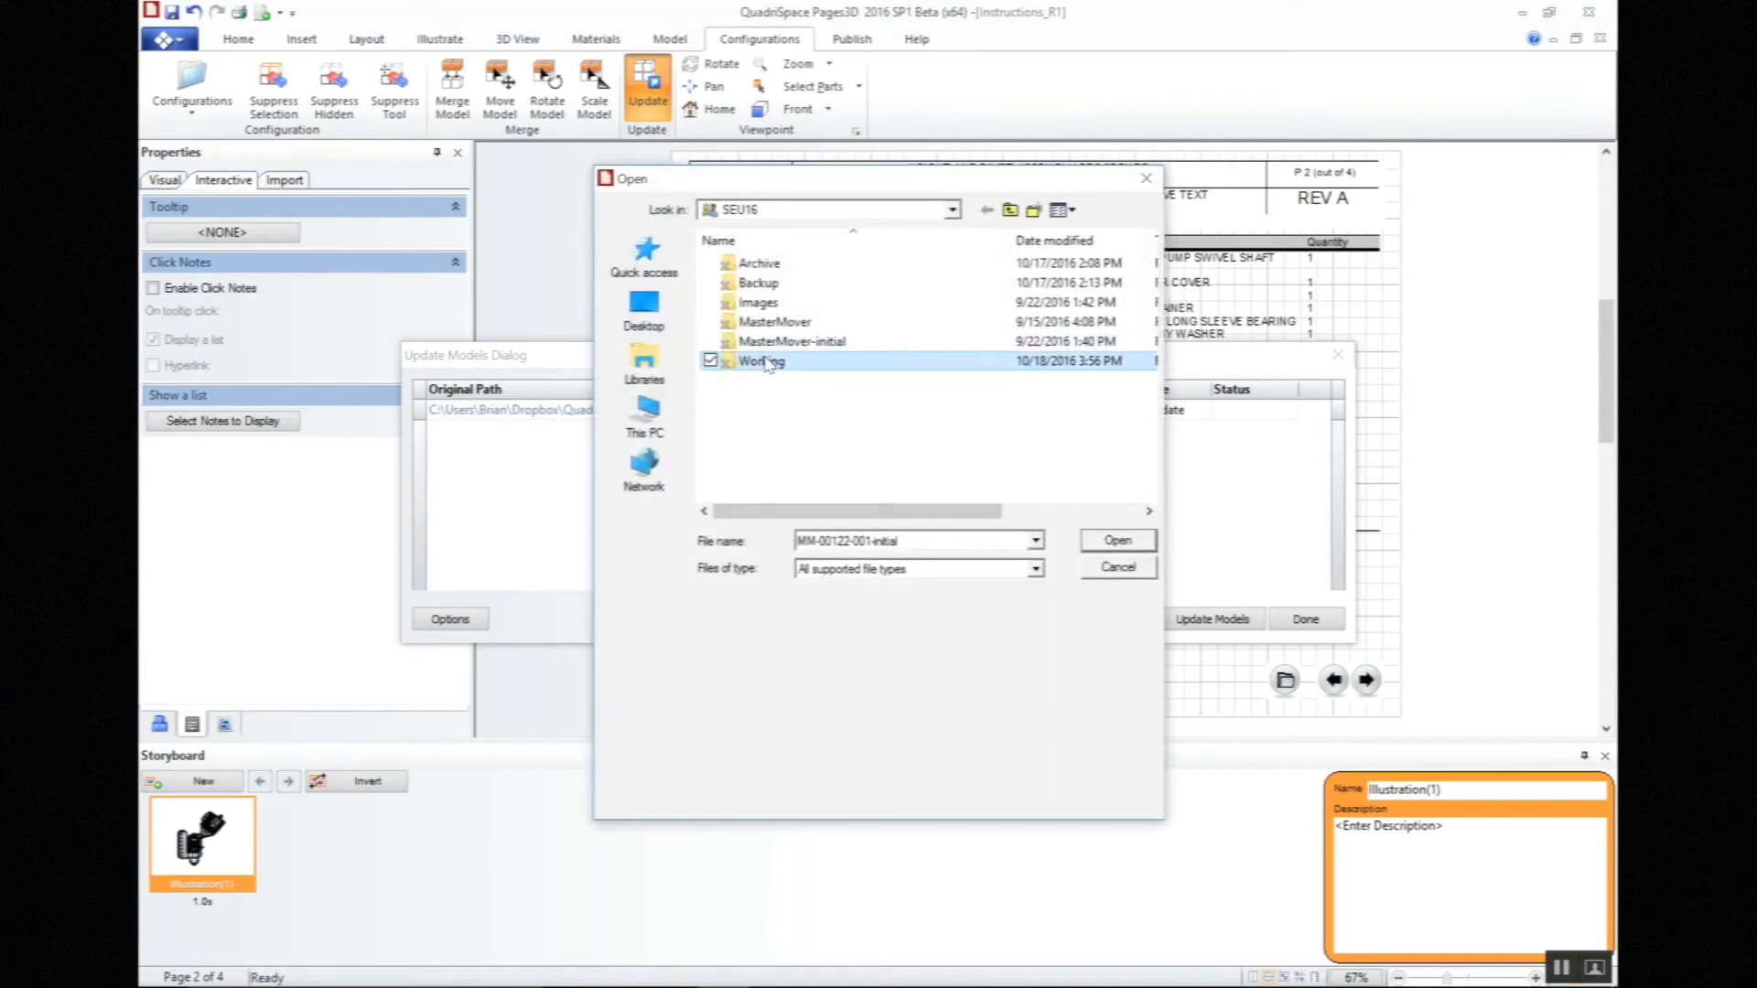
double_click(767, 365)
left_click(756, 284)
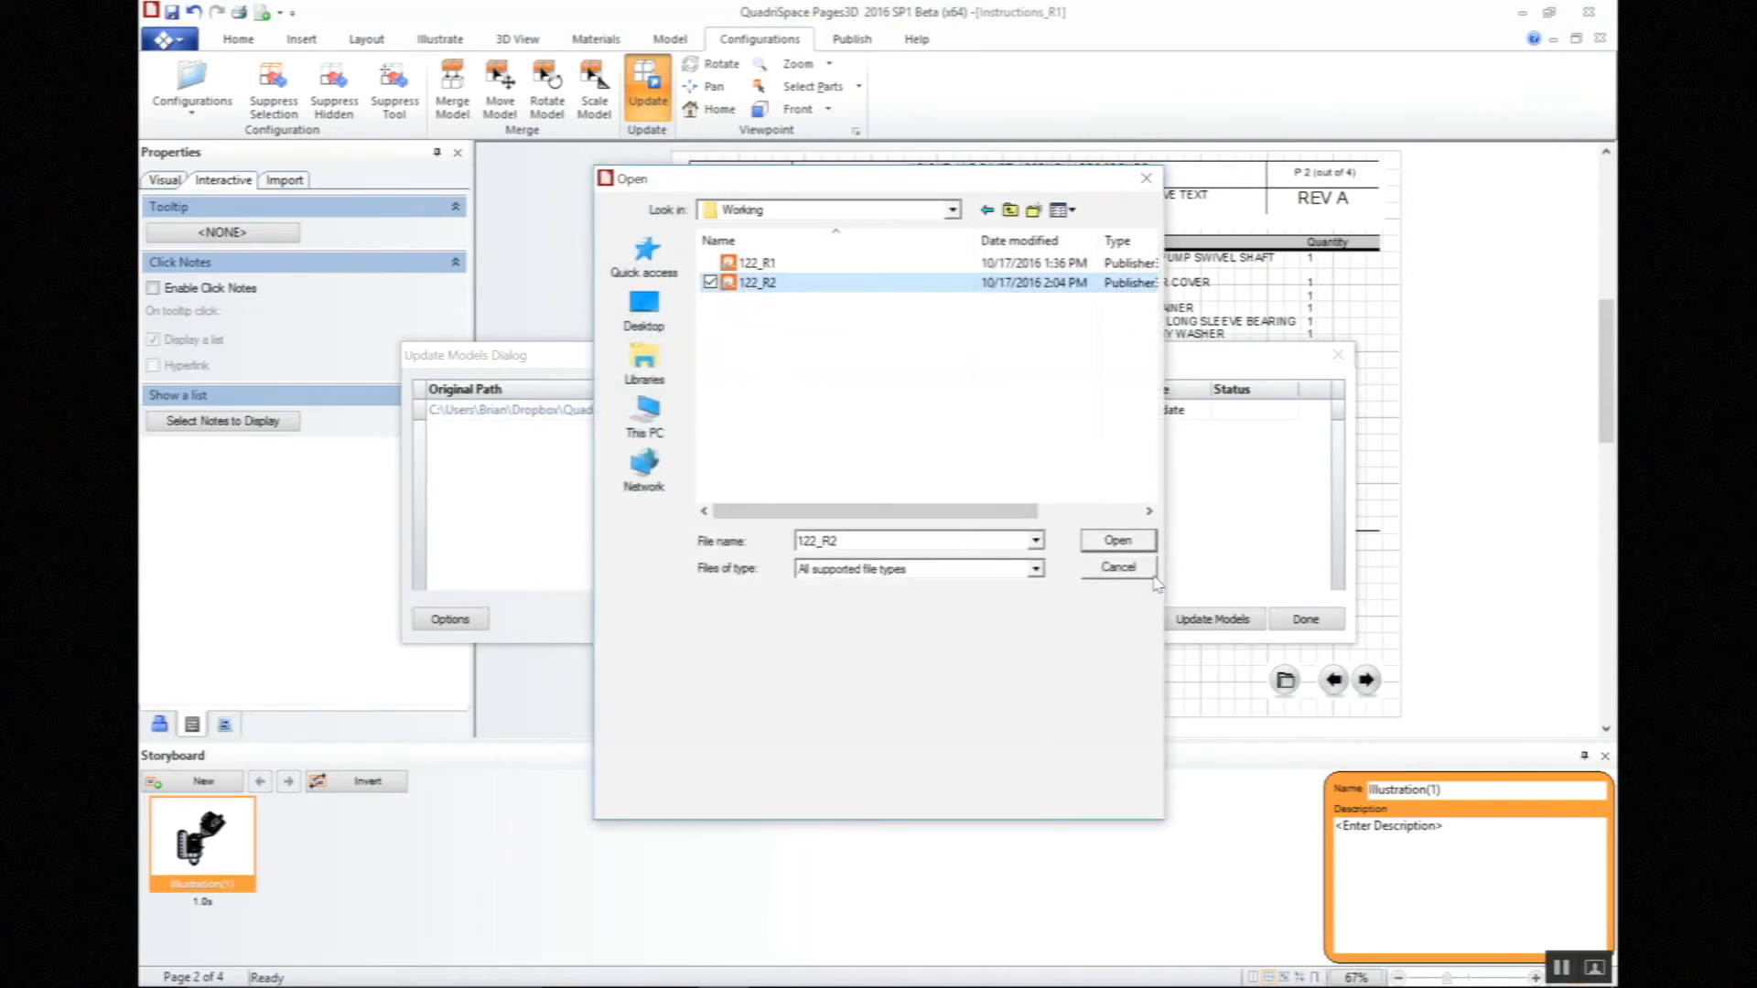
left_click(1117, 540)
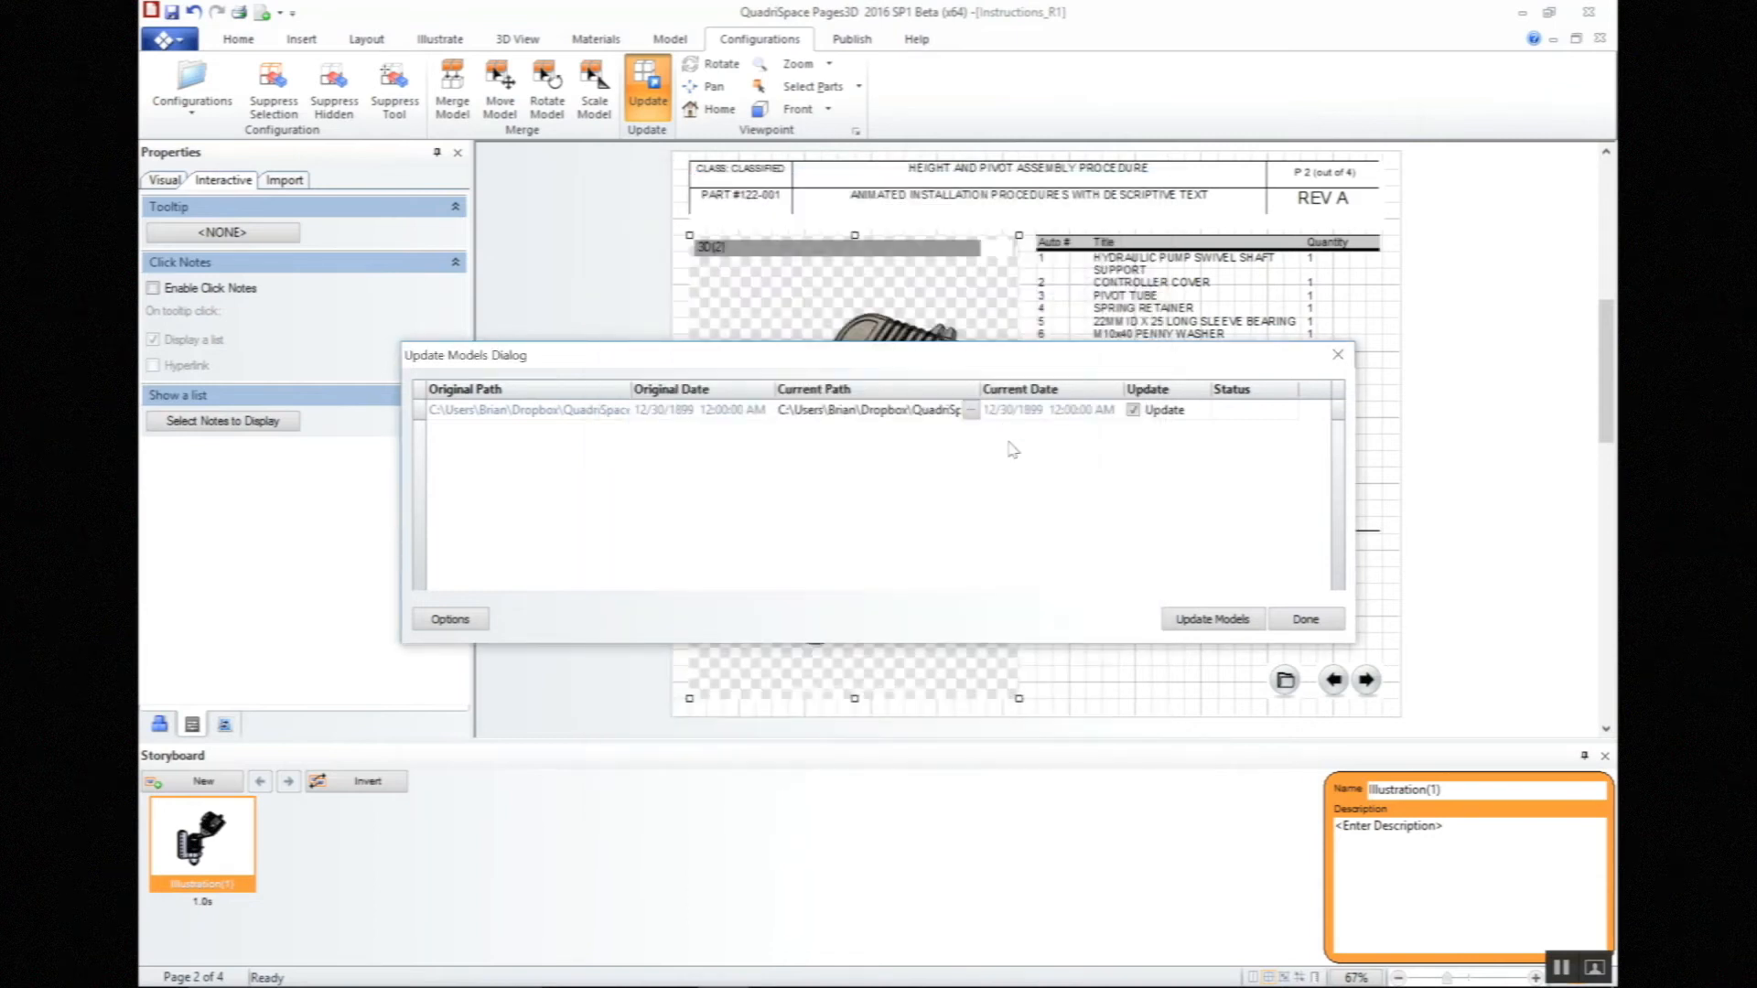
Step: Update the document's model from the chosen file and close the update dialog
left_click_drag(1142, 359, 1172, 686)
left_click(1249, 946)
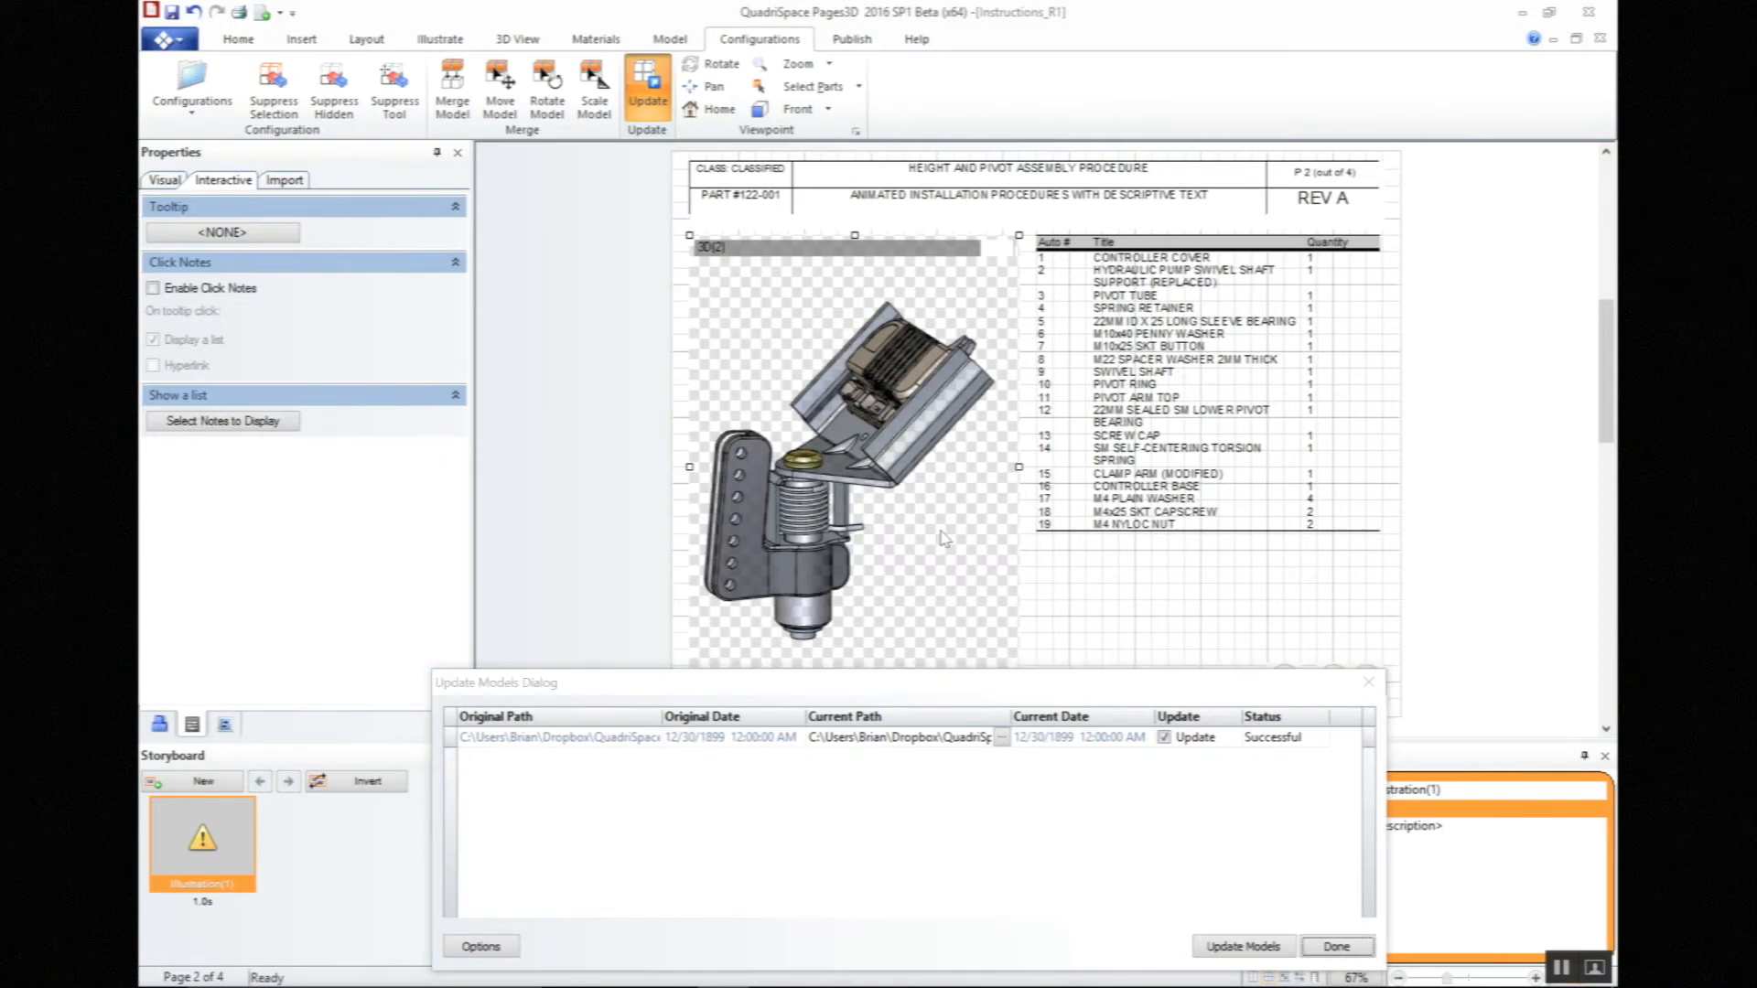
left_click(1336, 946)
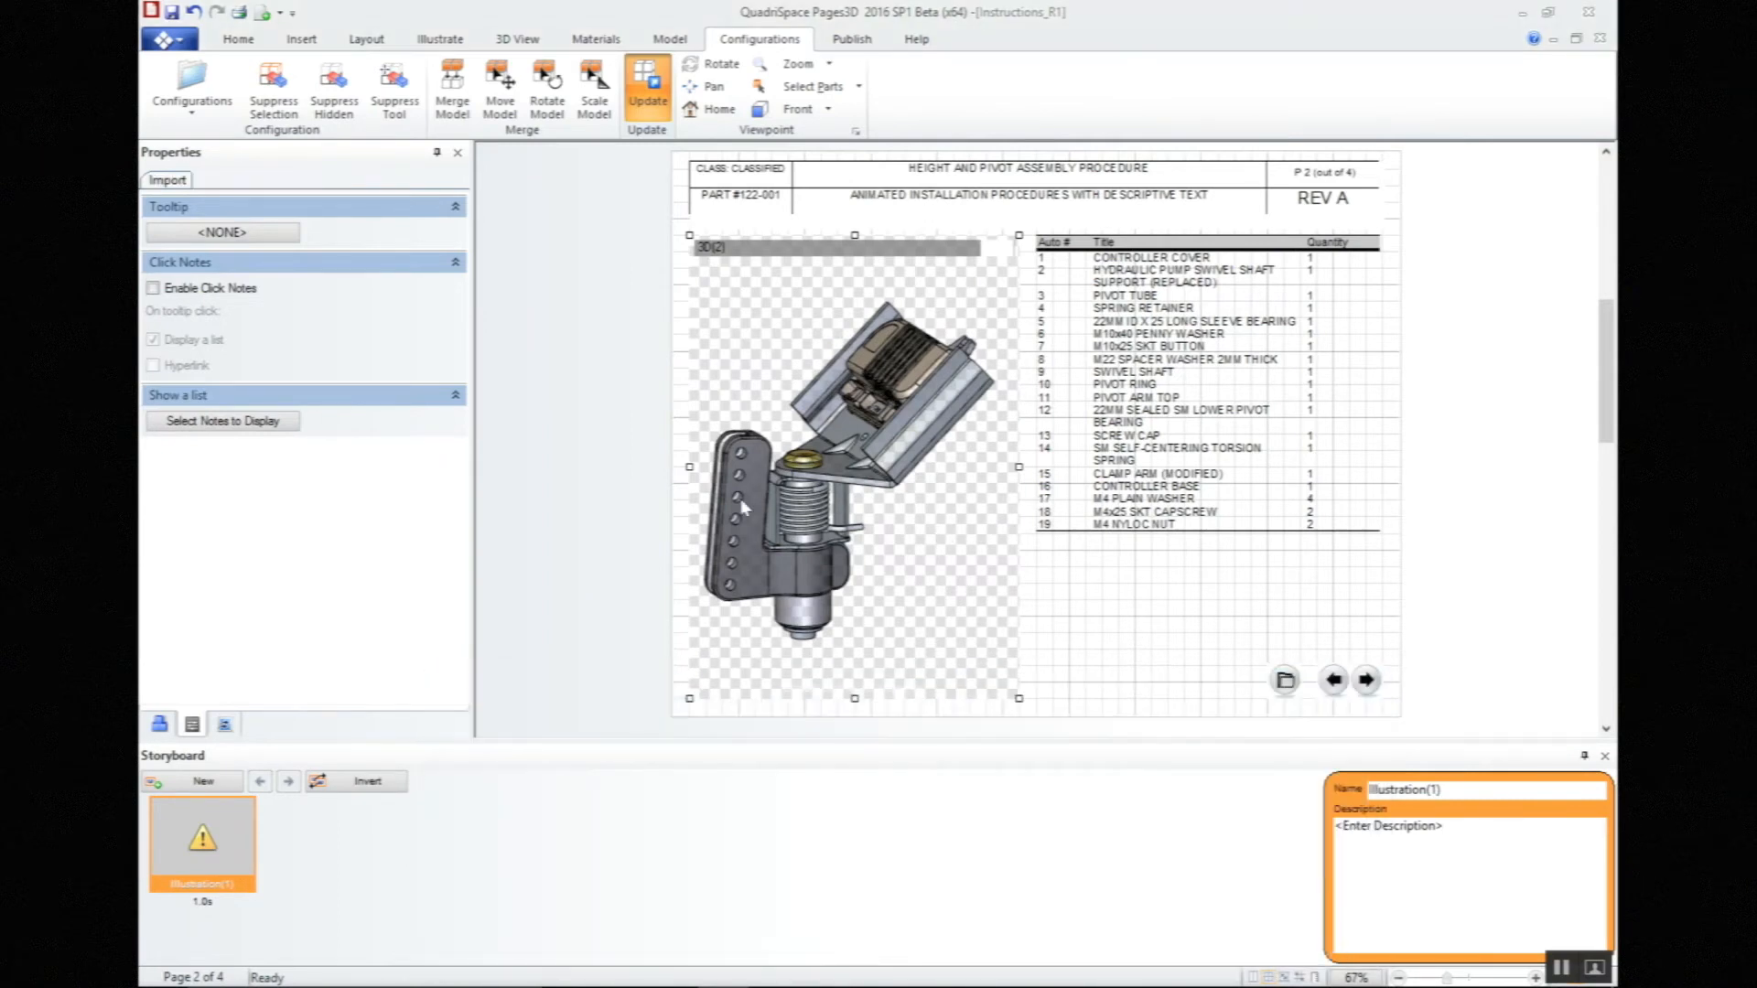
Step: Highlight the replaced shaft support and modified clamp arm on page 2, and select MM-00250-002_A.psm among the new parts from the last update
left_click(961, 569)
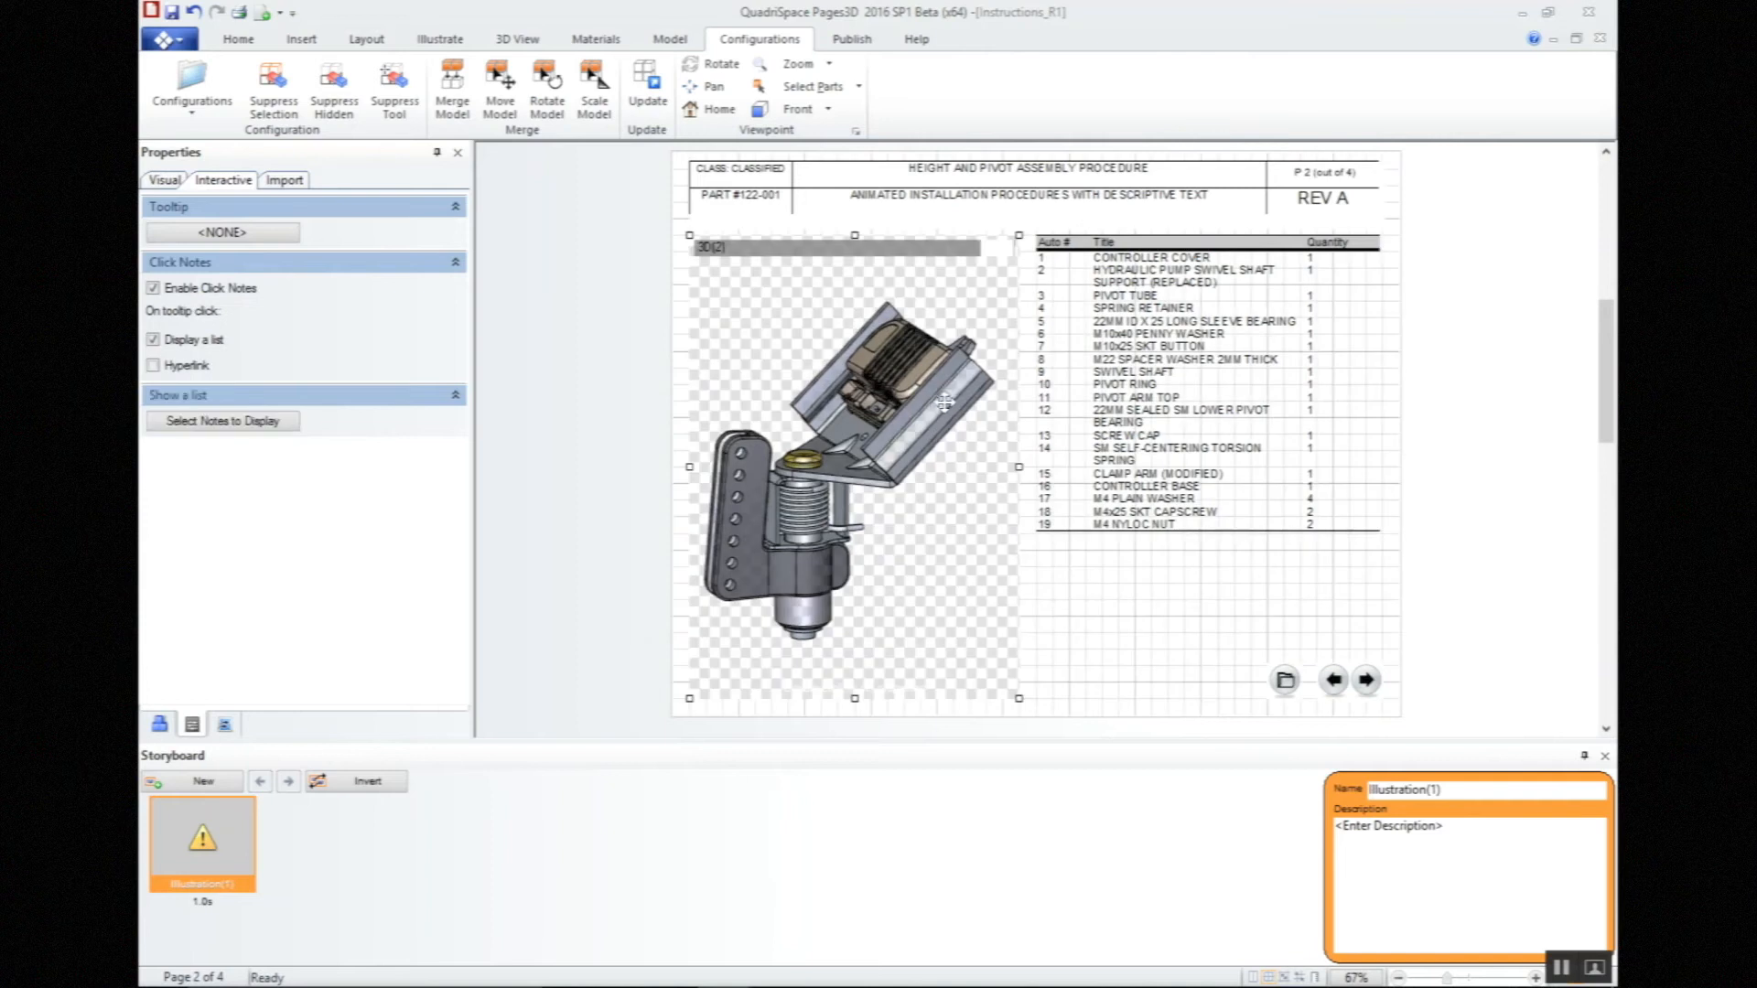
left_click(938, 592)
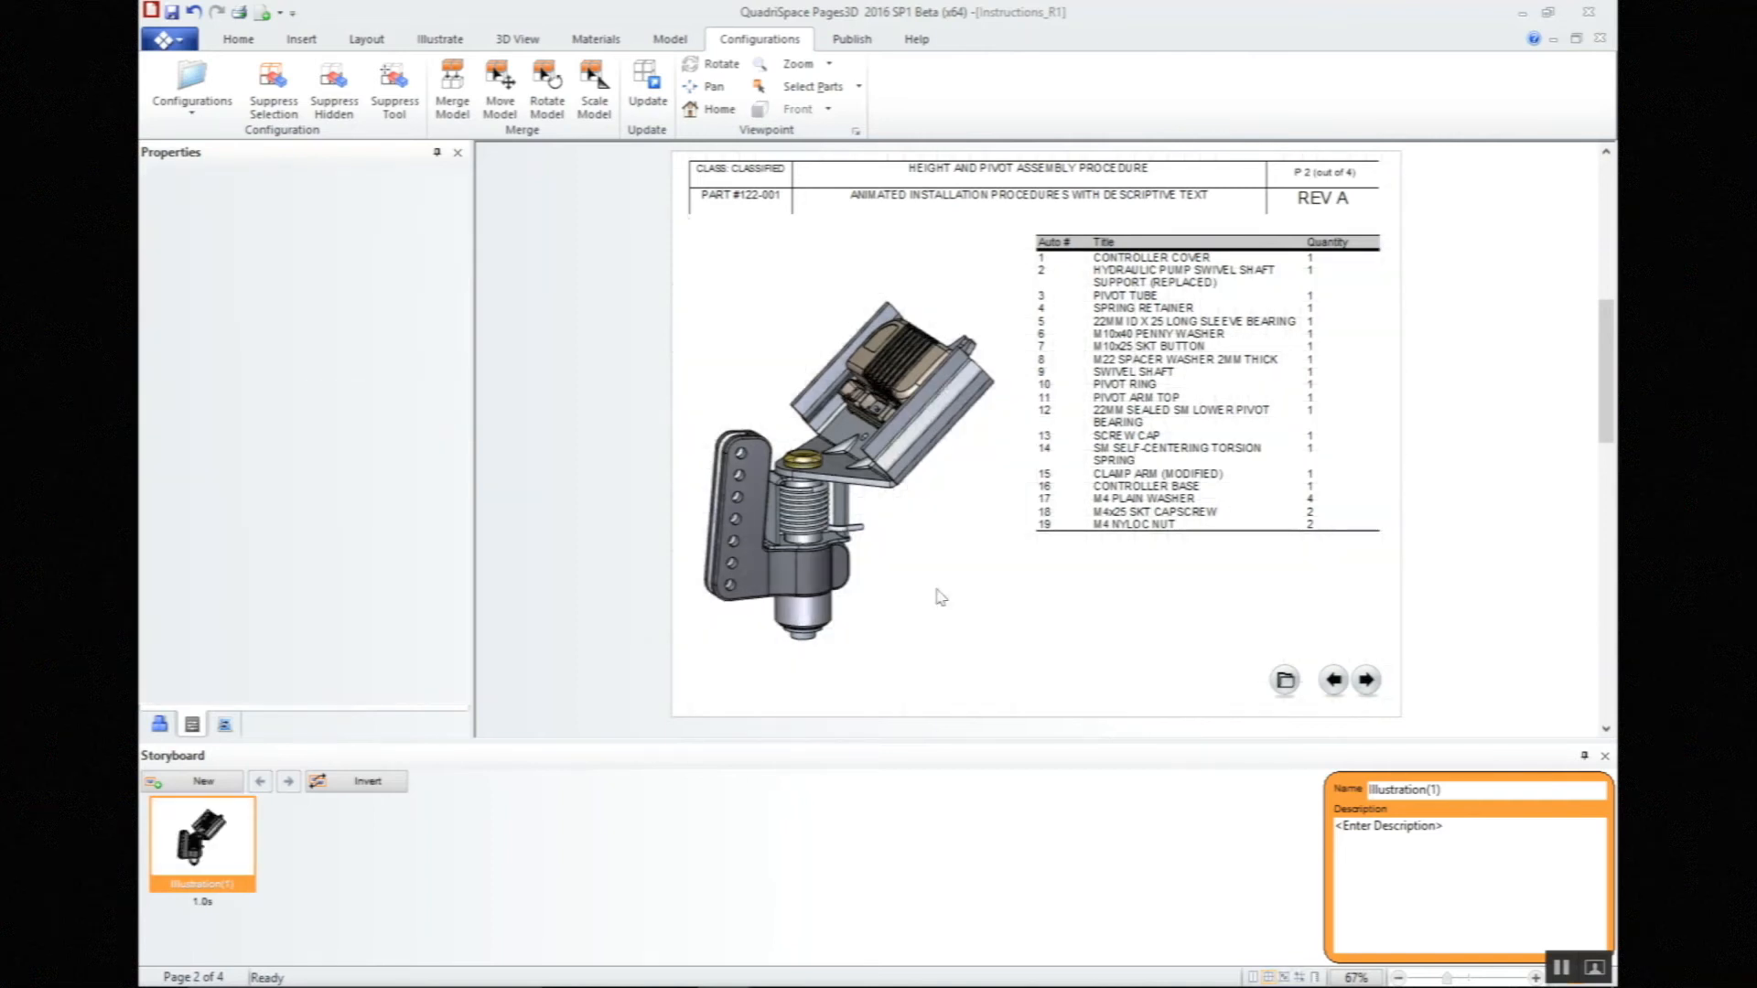
left_click(904, 474)
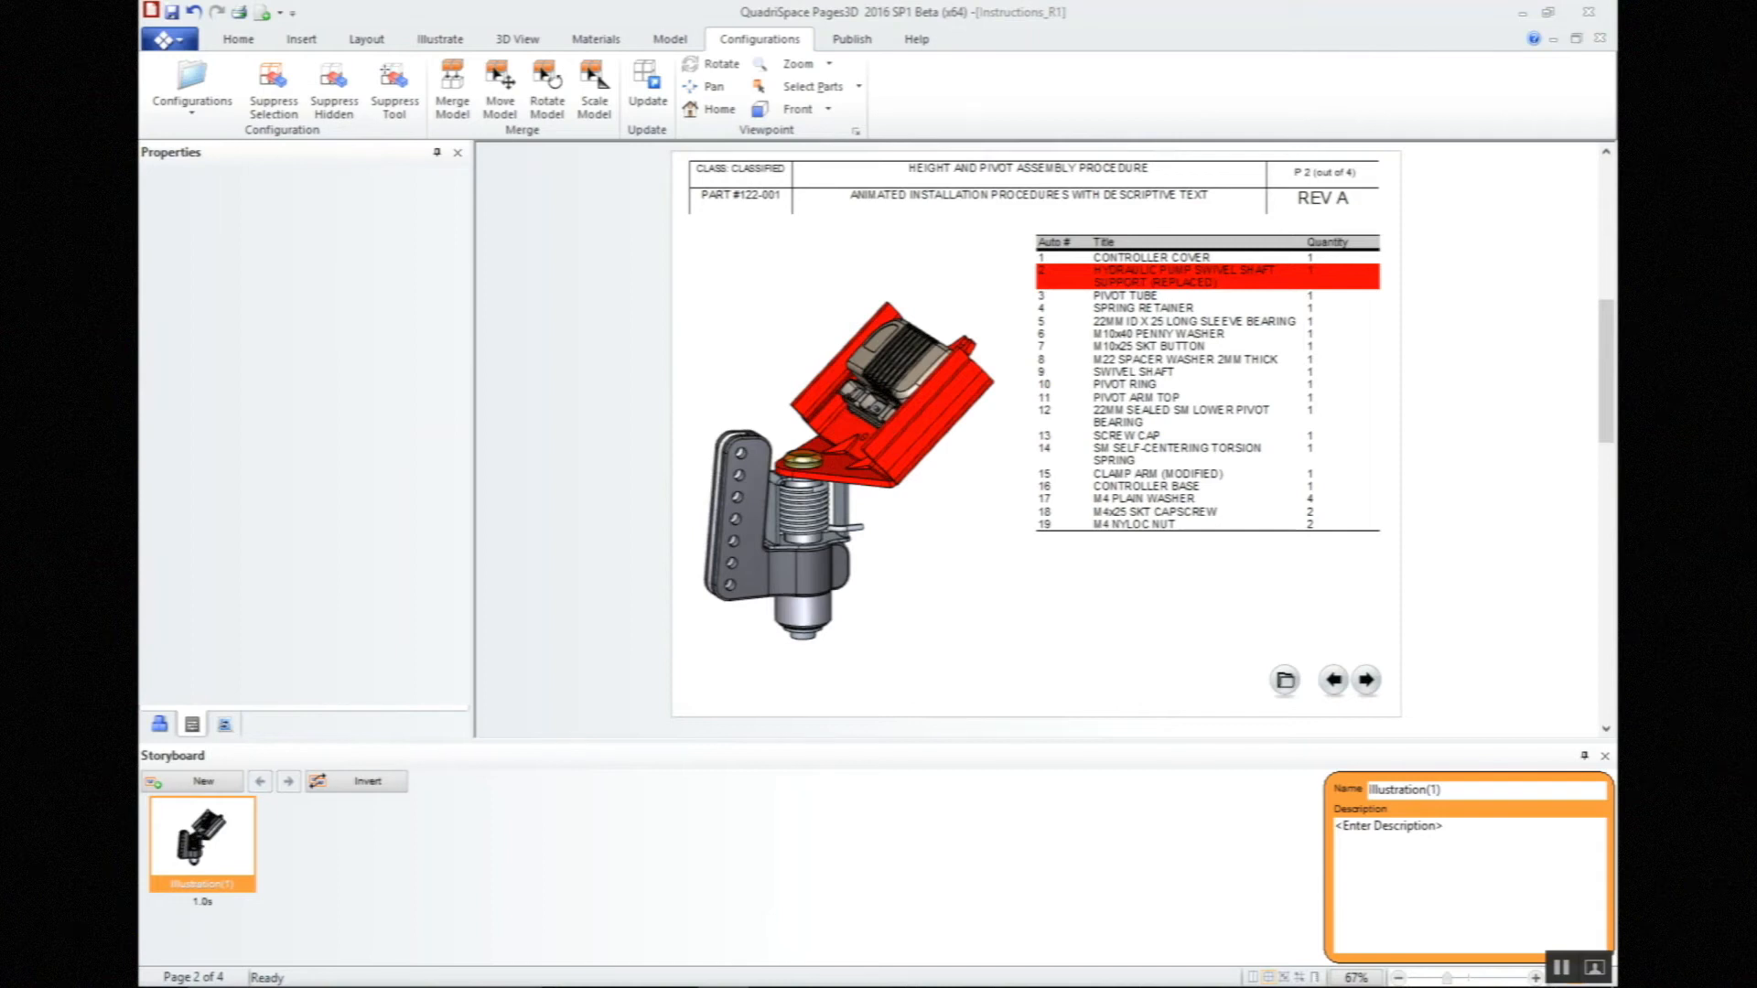
left_click(756, 580)
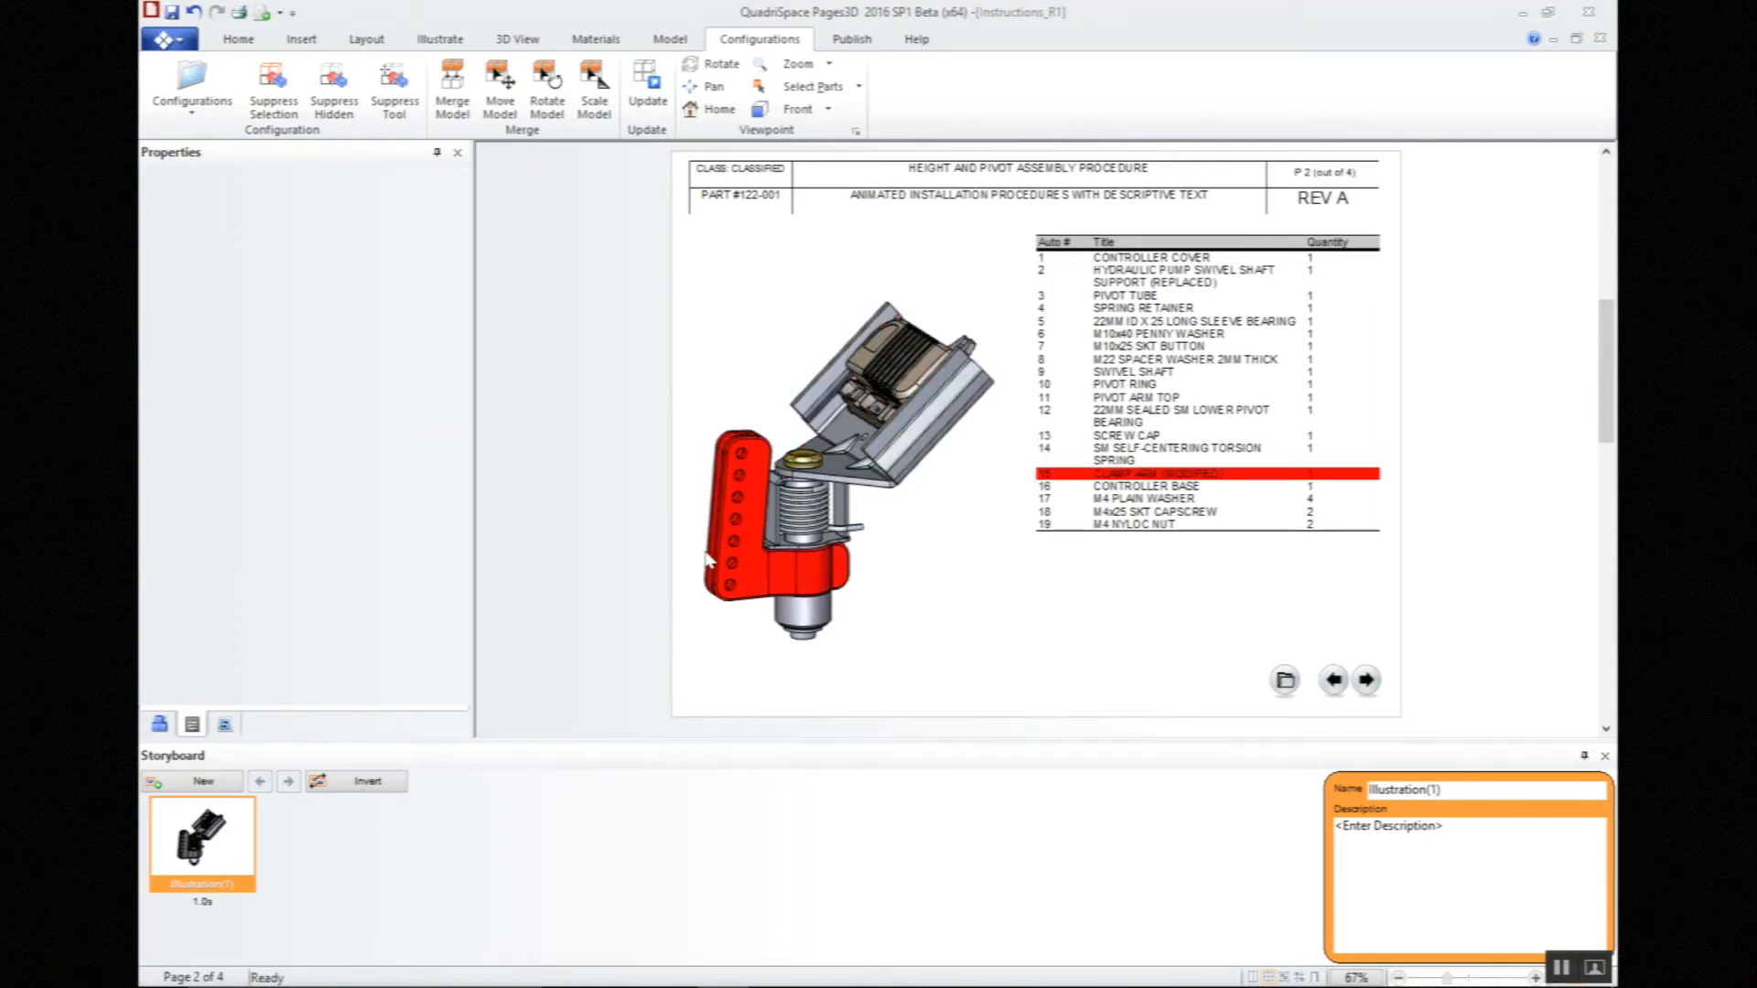
left_click(159, 725)
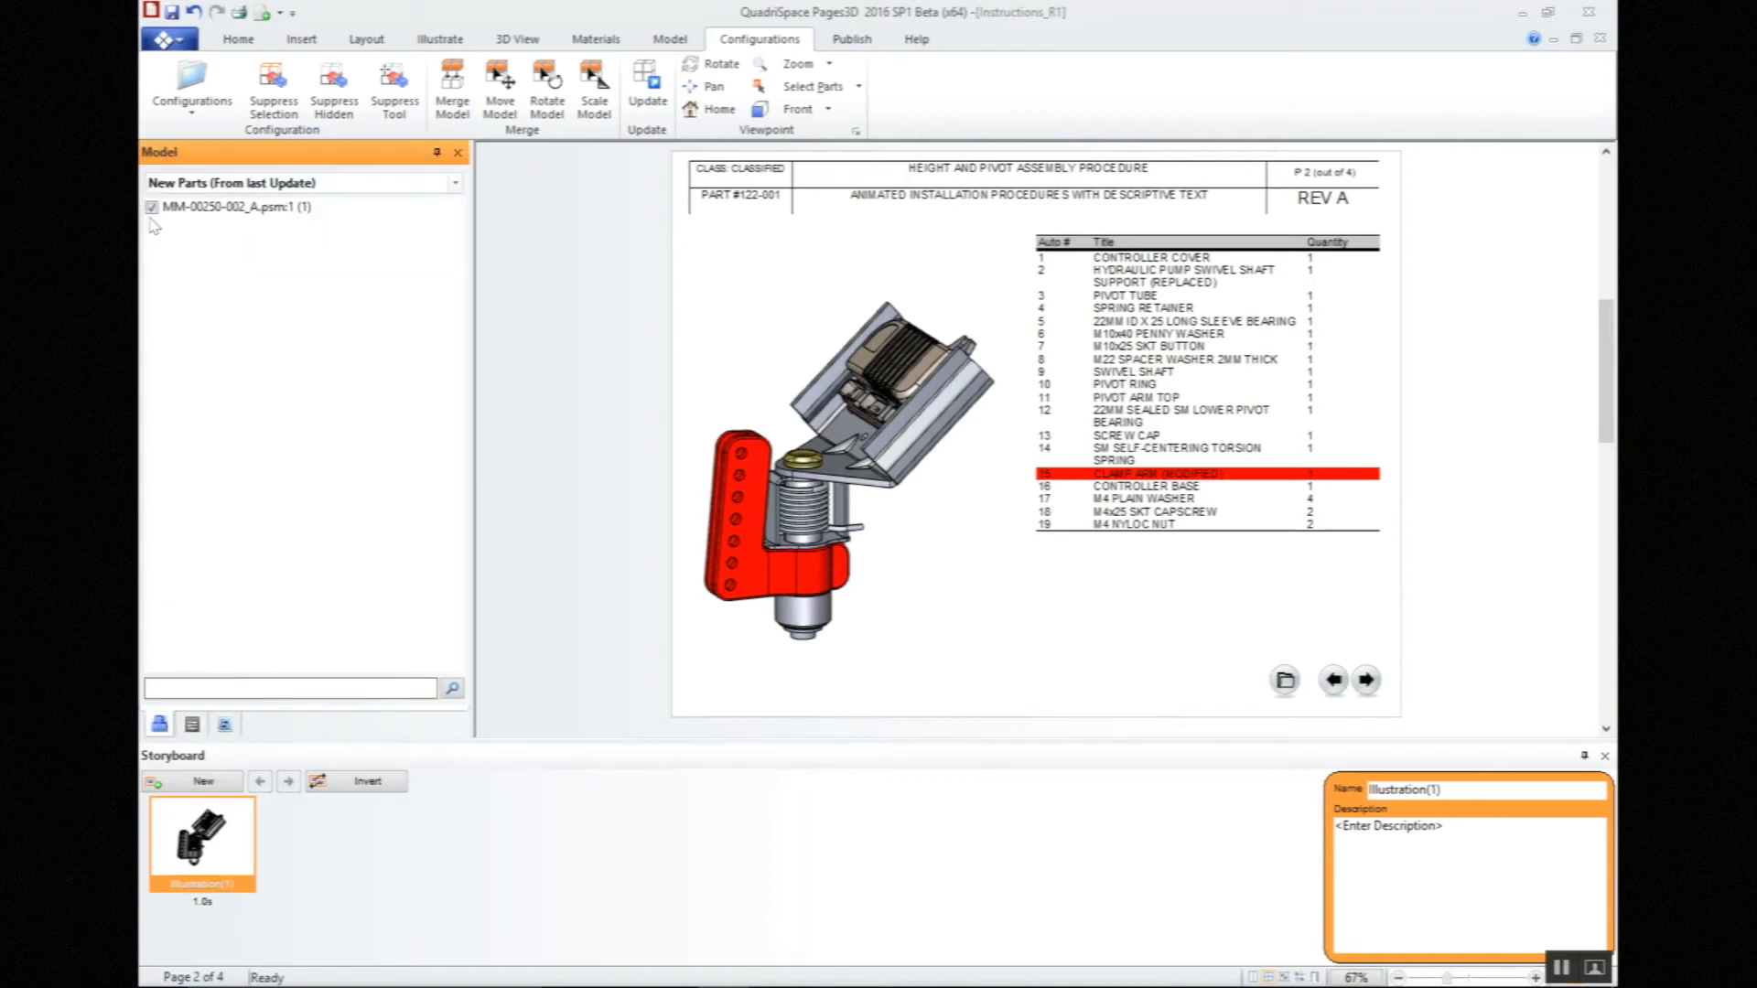
left_click(253, 209)
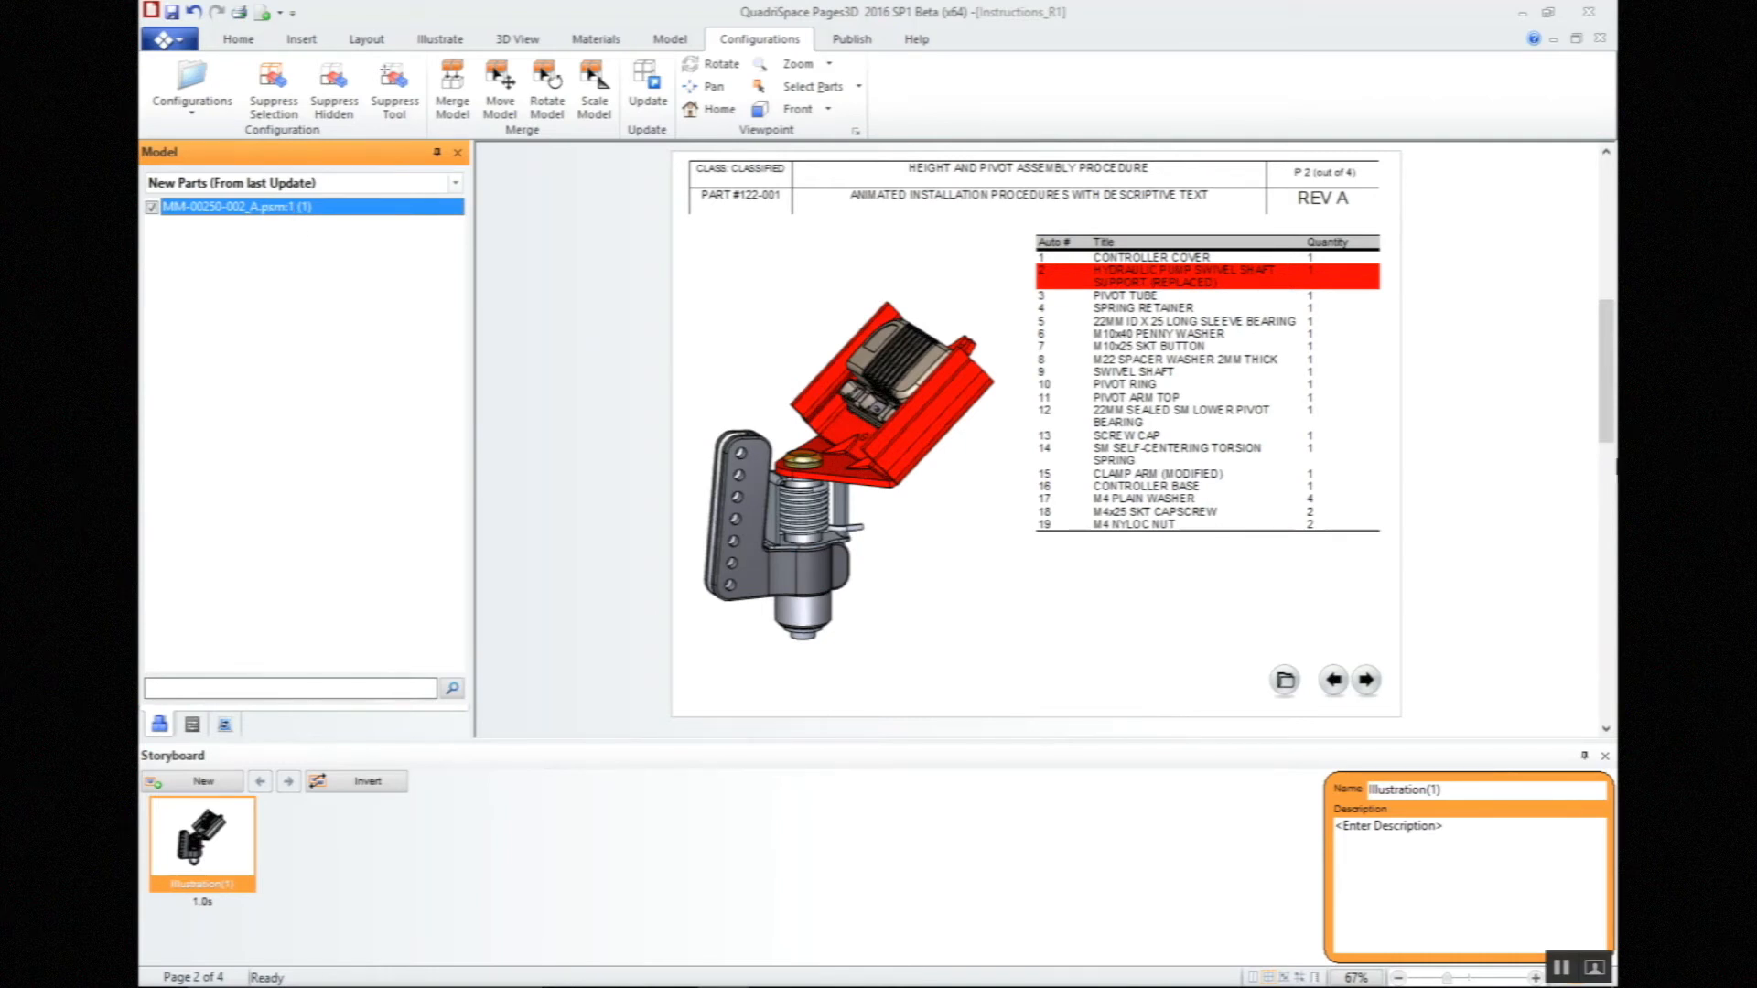
Step: From the Step 9 illustration on page 3, hide the new part MM-00250-002_A.psm in the current storyboard before the current illustration
left_click(1606, 490)
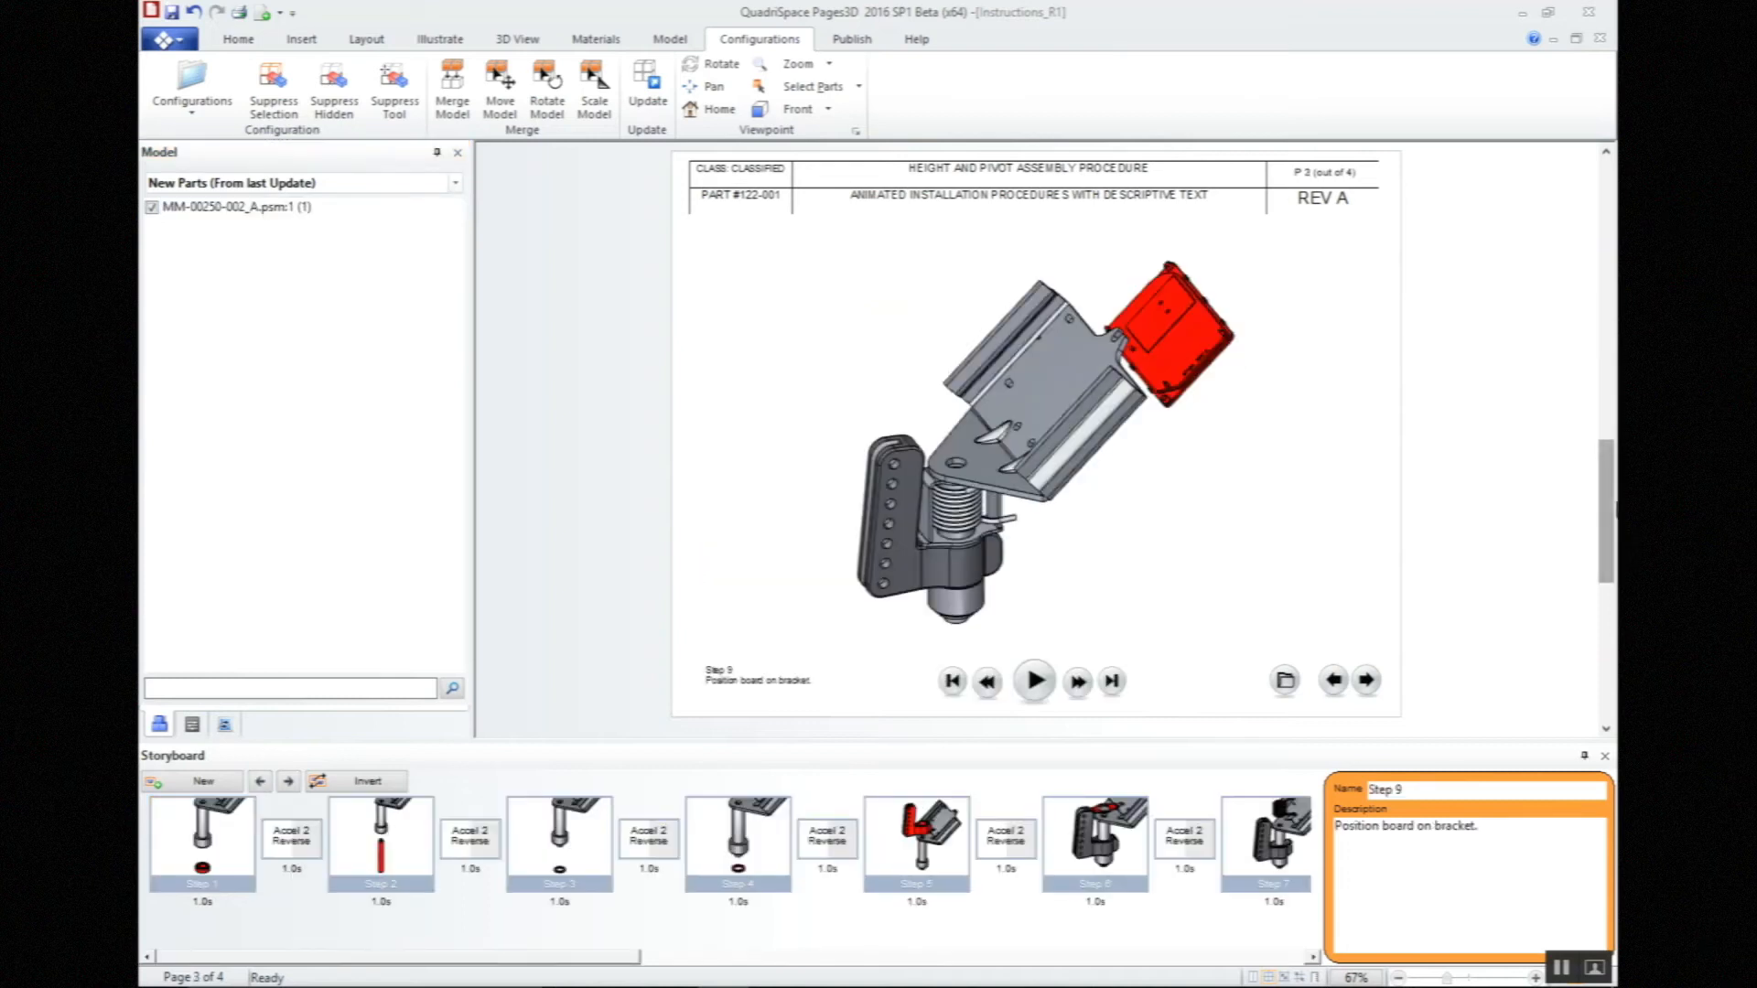
left_click_drag(631, 957, 832, 975)
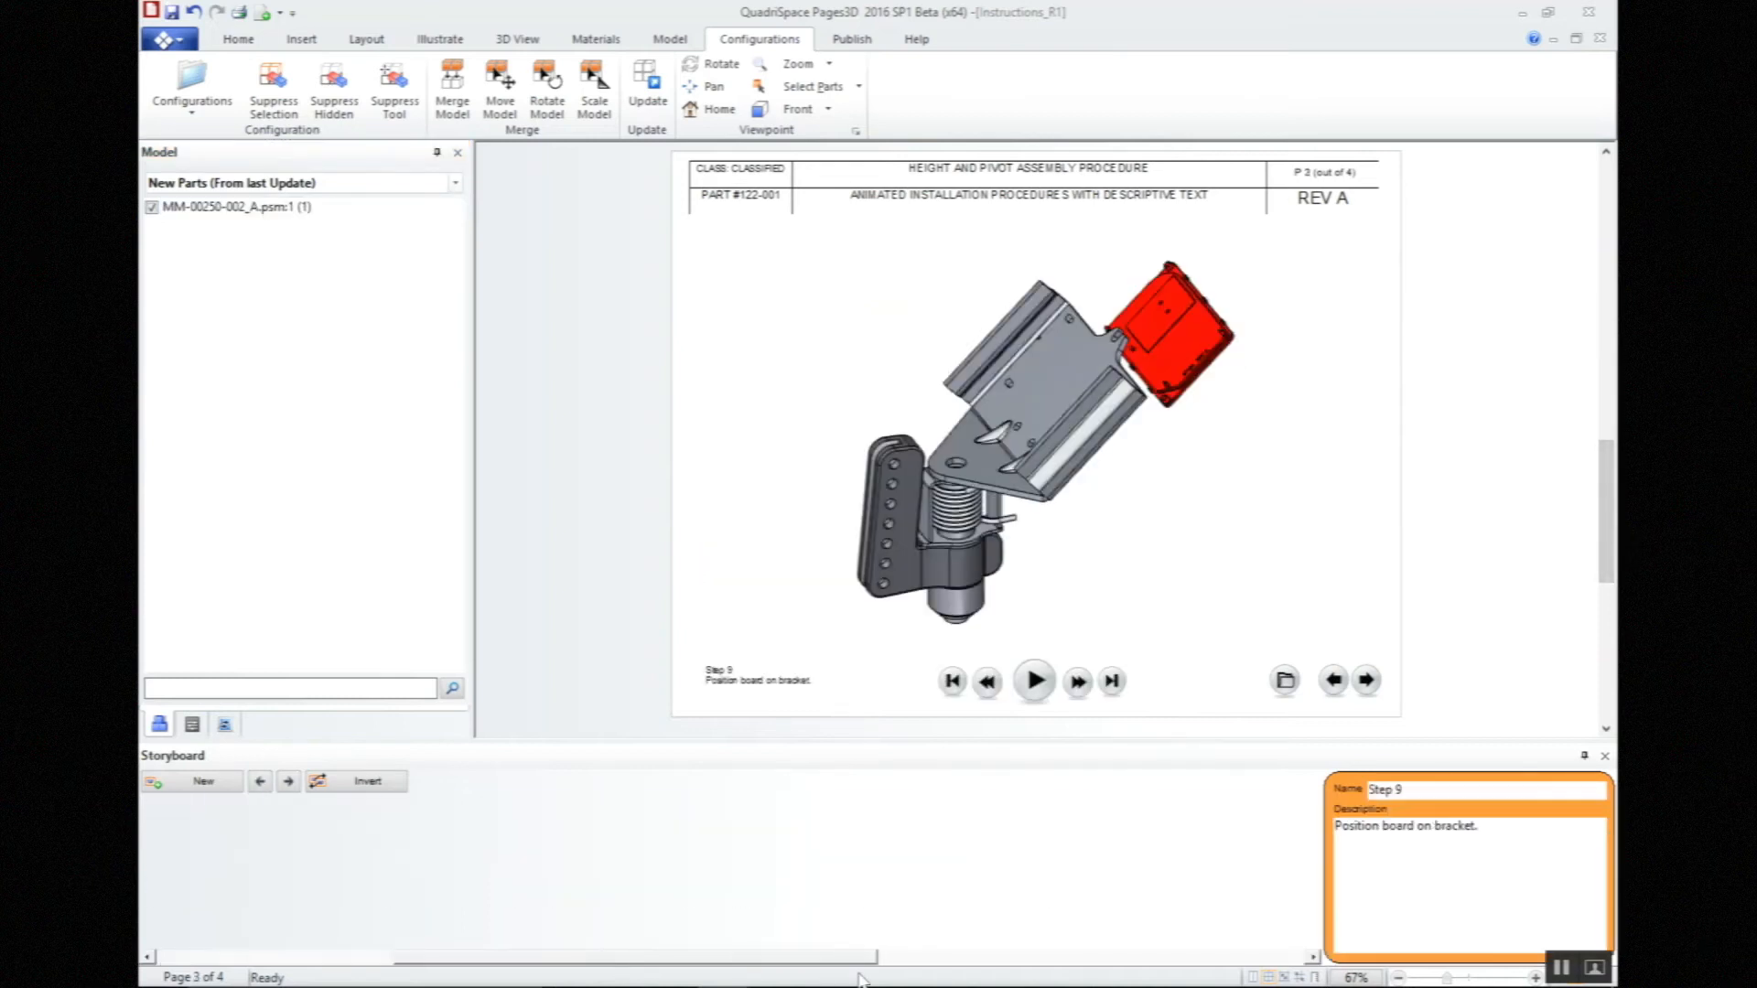
left_click(1043, 860)
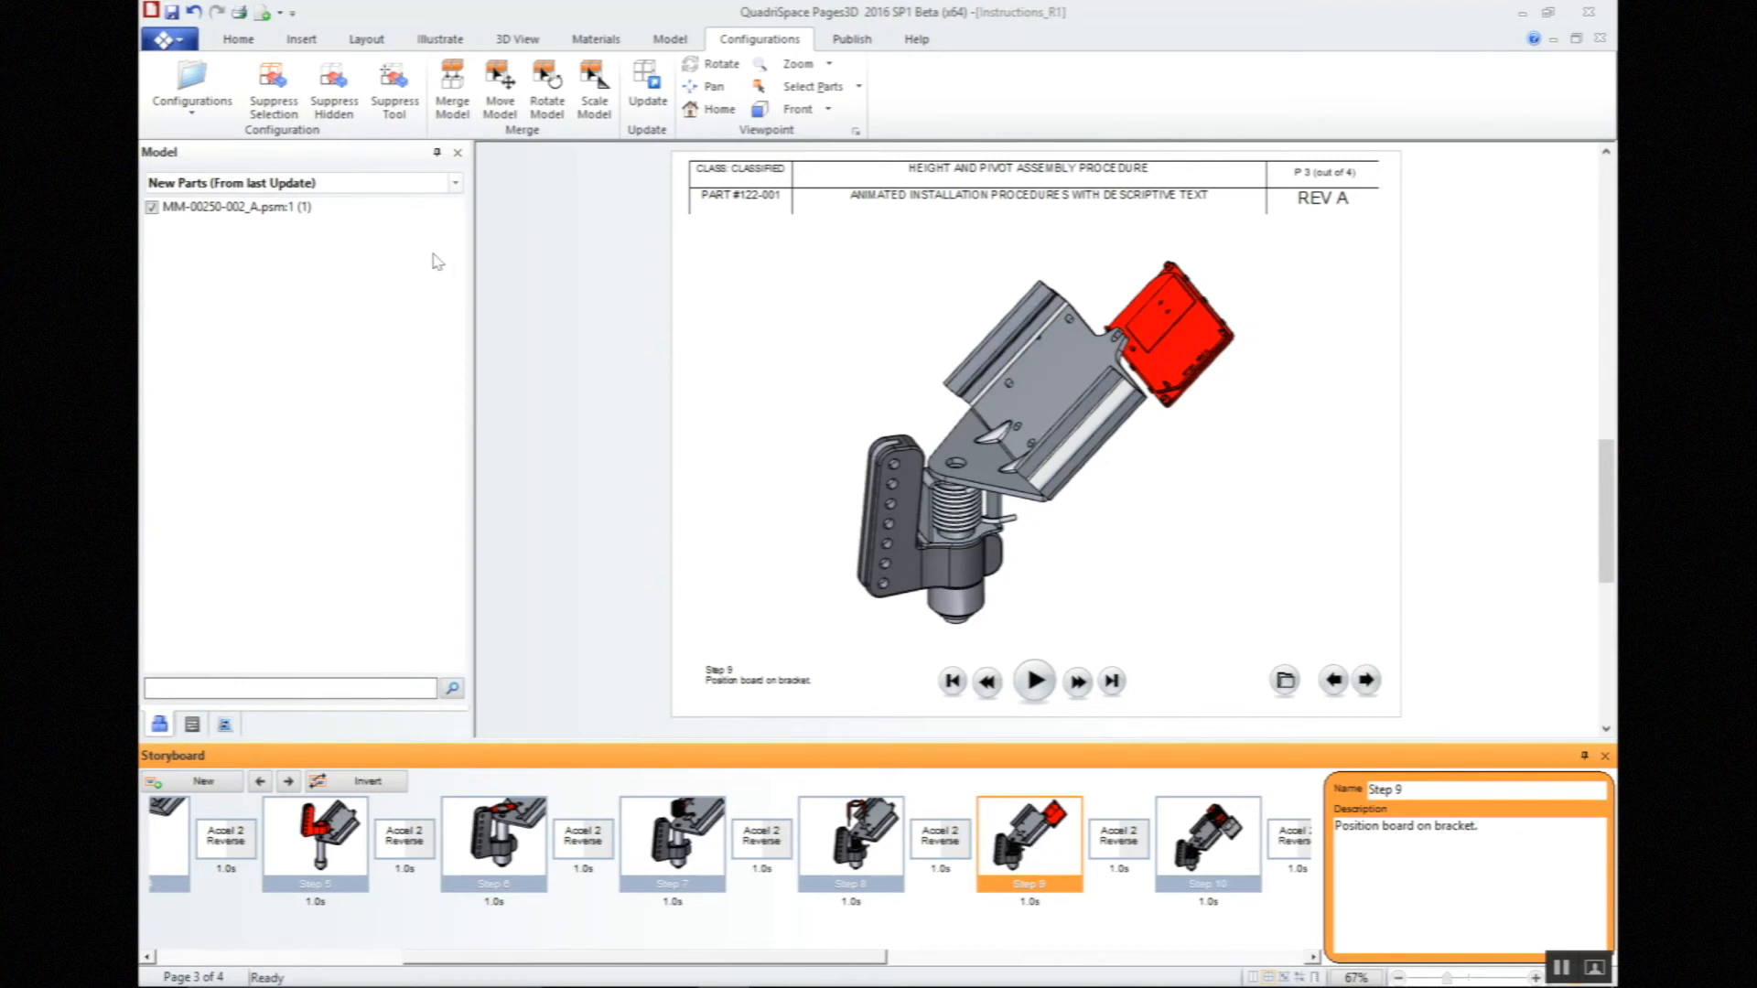
left_click(284, 209)
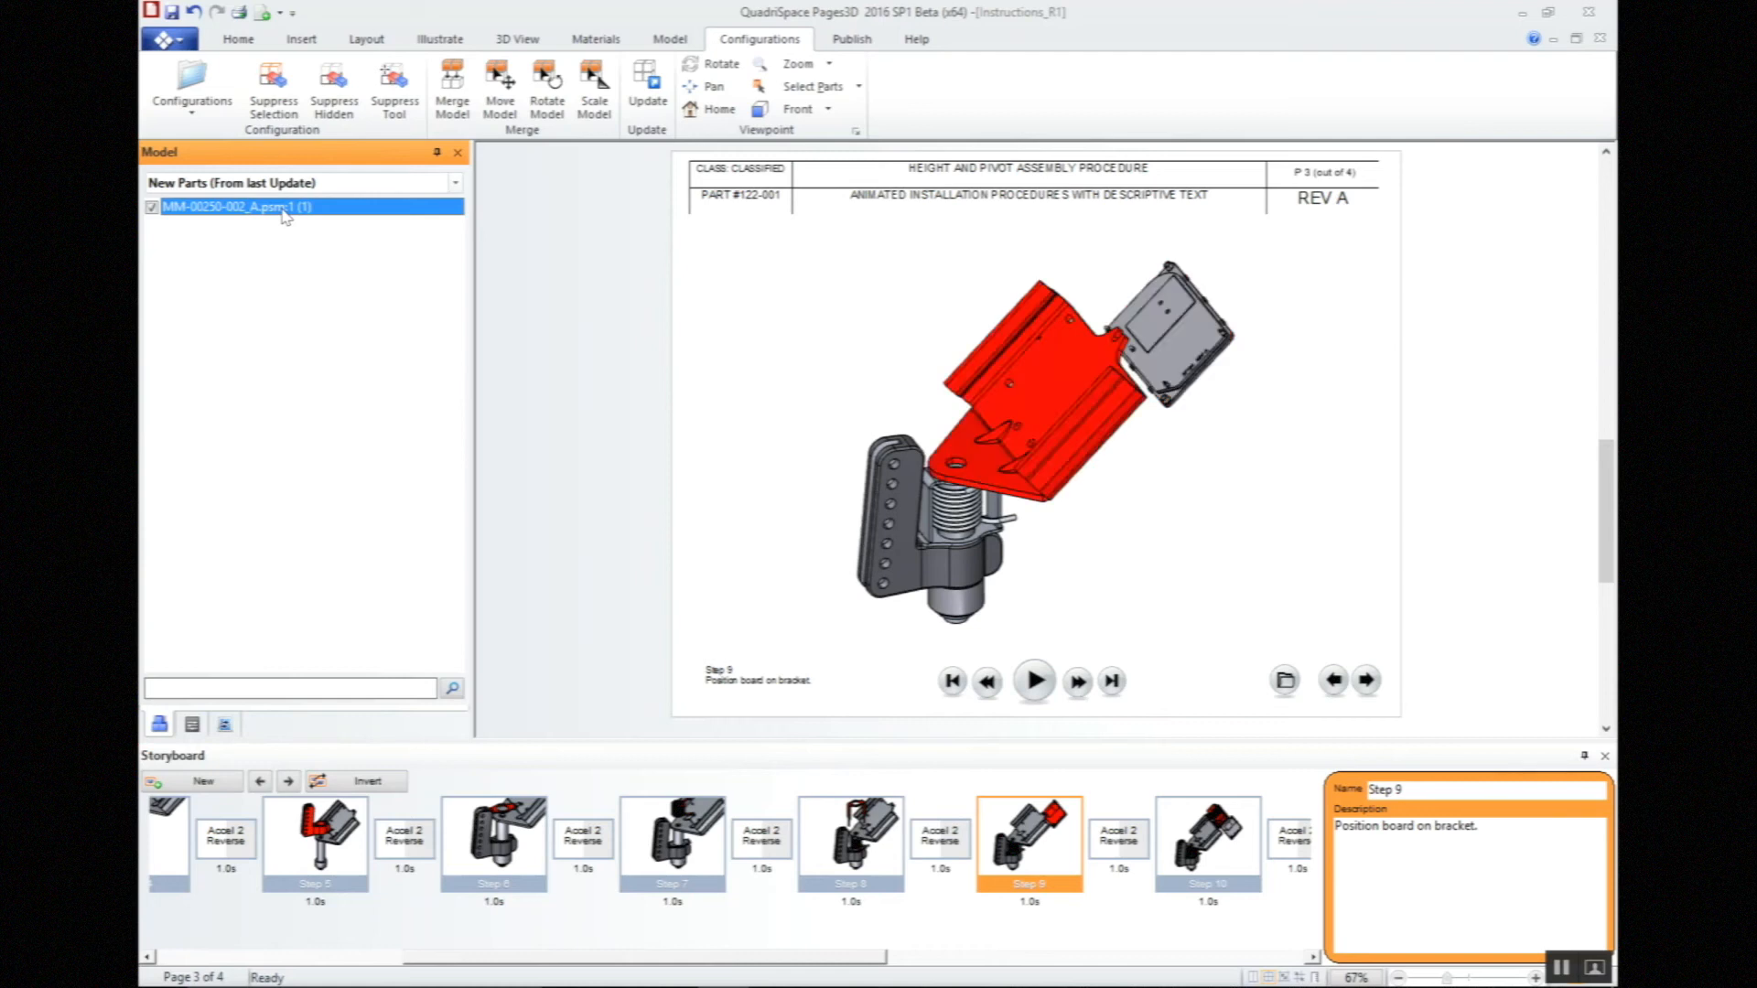
right_click(285, 214)
mouse_move(370, 321)
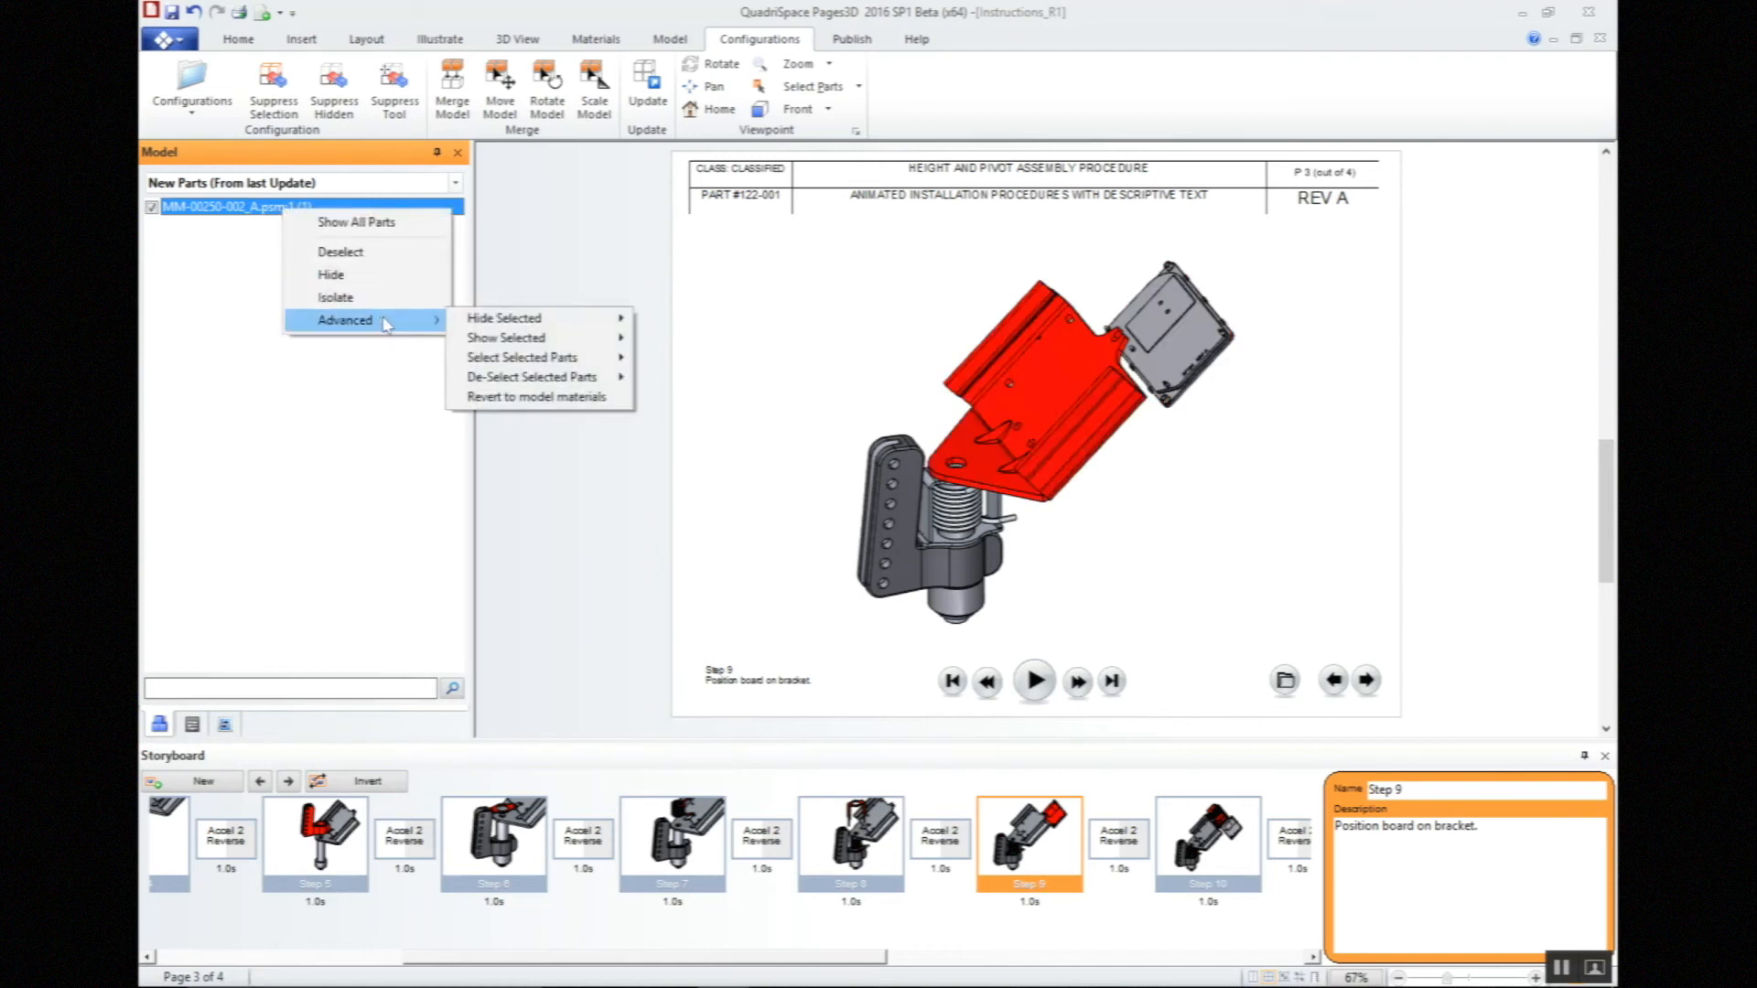
mouse_move(508, 325)
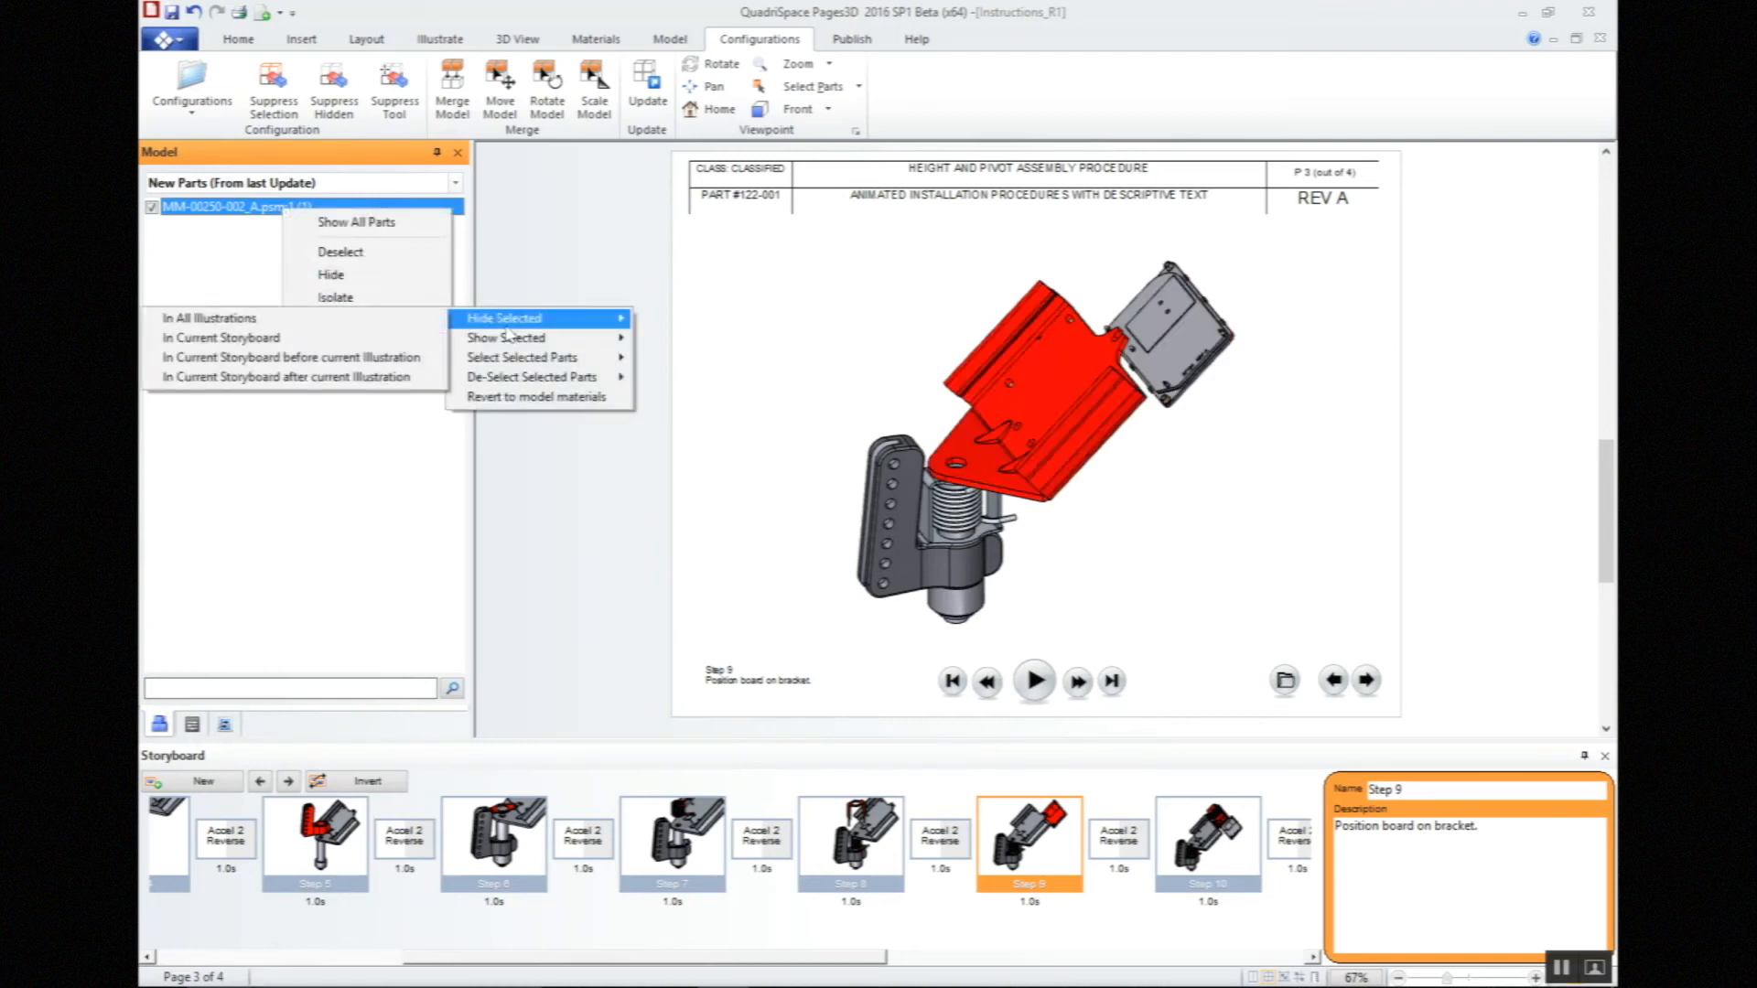
left_click(394, 362)
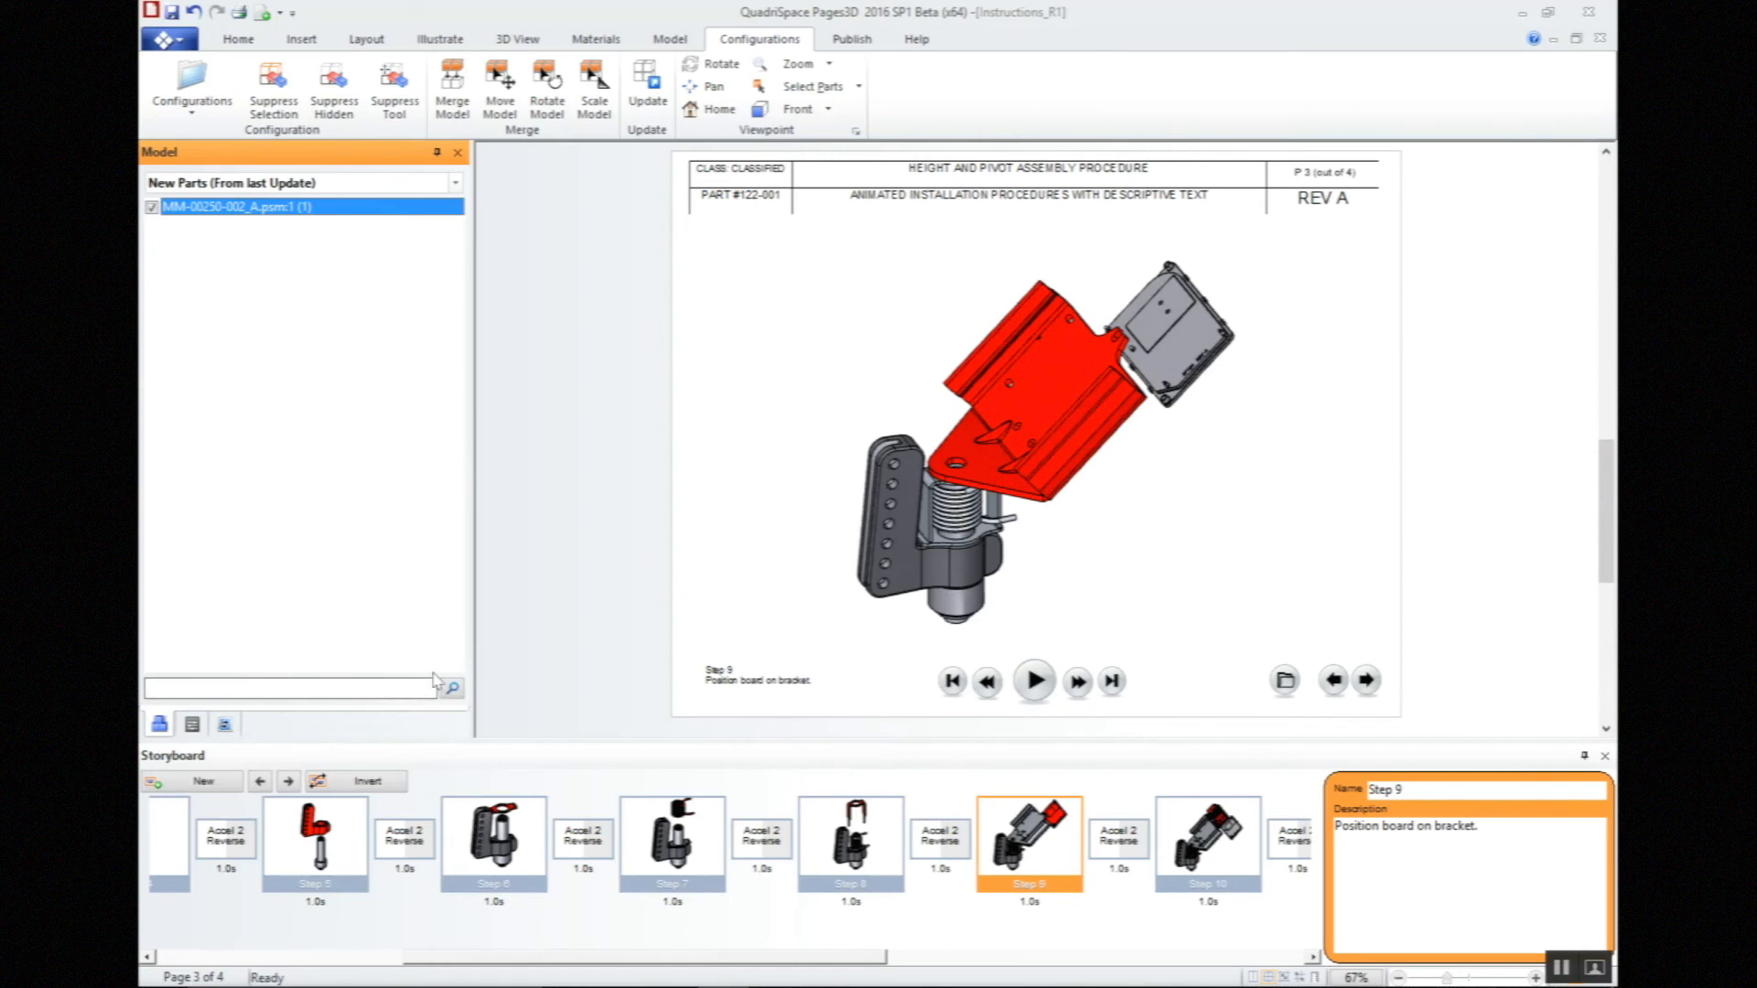
Step: Edit explode Step (5) and add the new part MM-00250-002_A.psm to its part selection
left_click(224, 726)
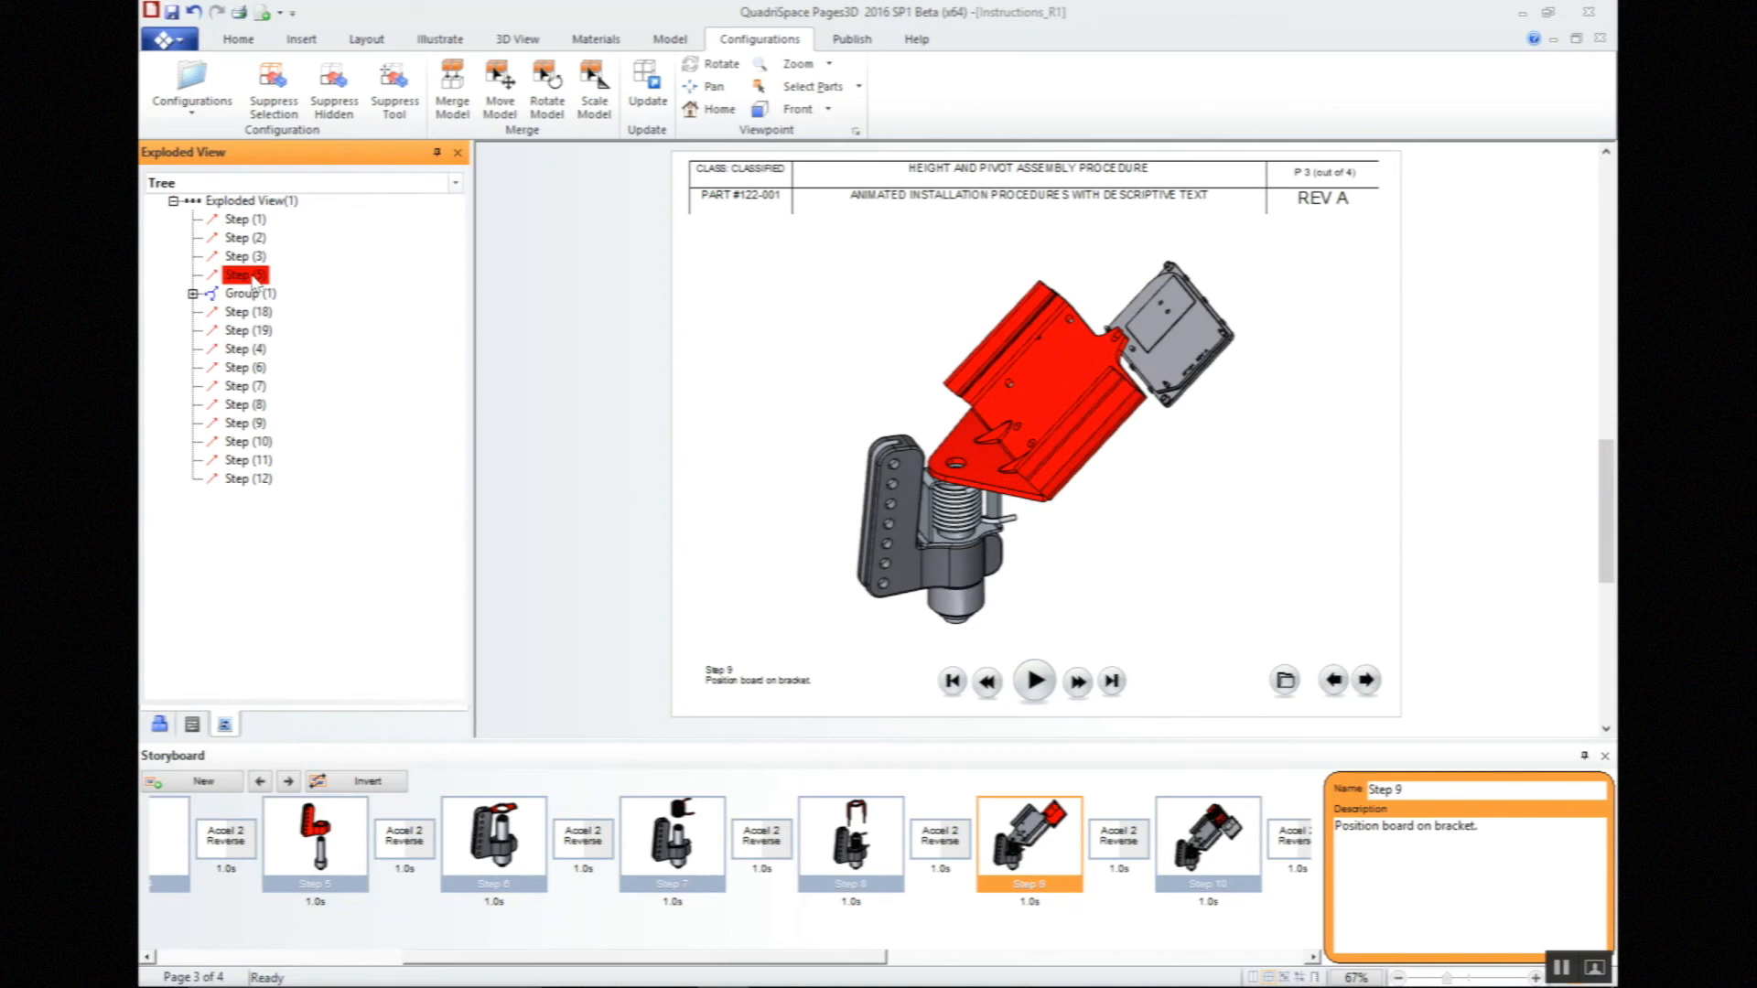
left_click(245, 274)
right_click(253, 278)
left_click(334, 319)
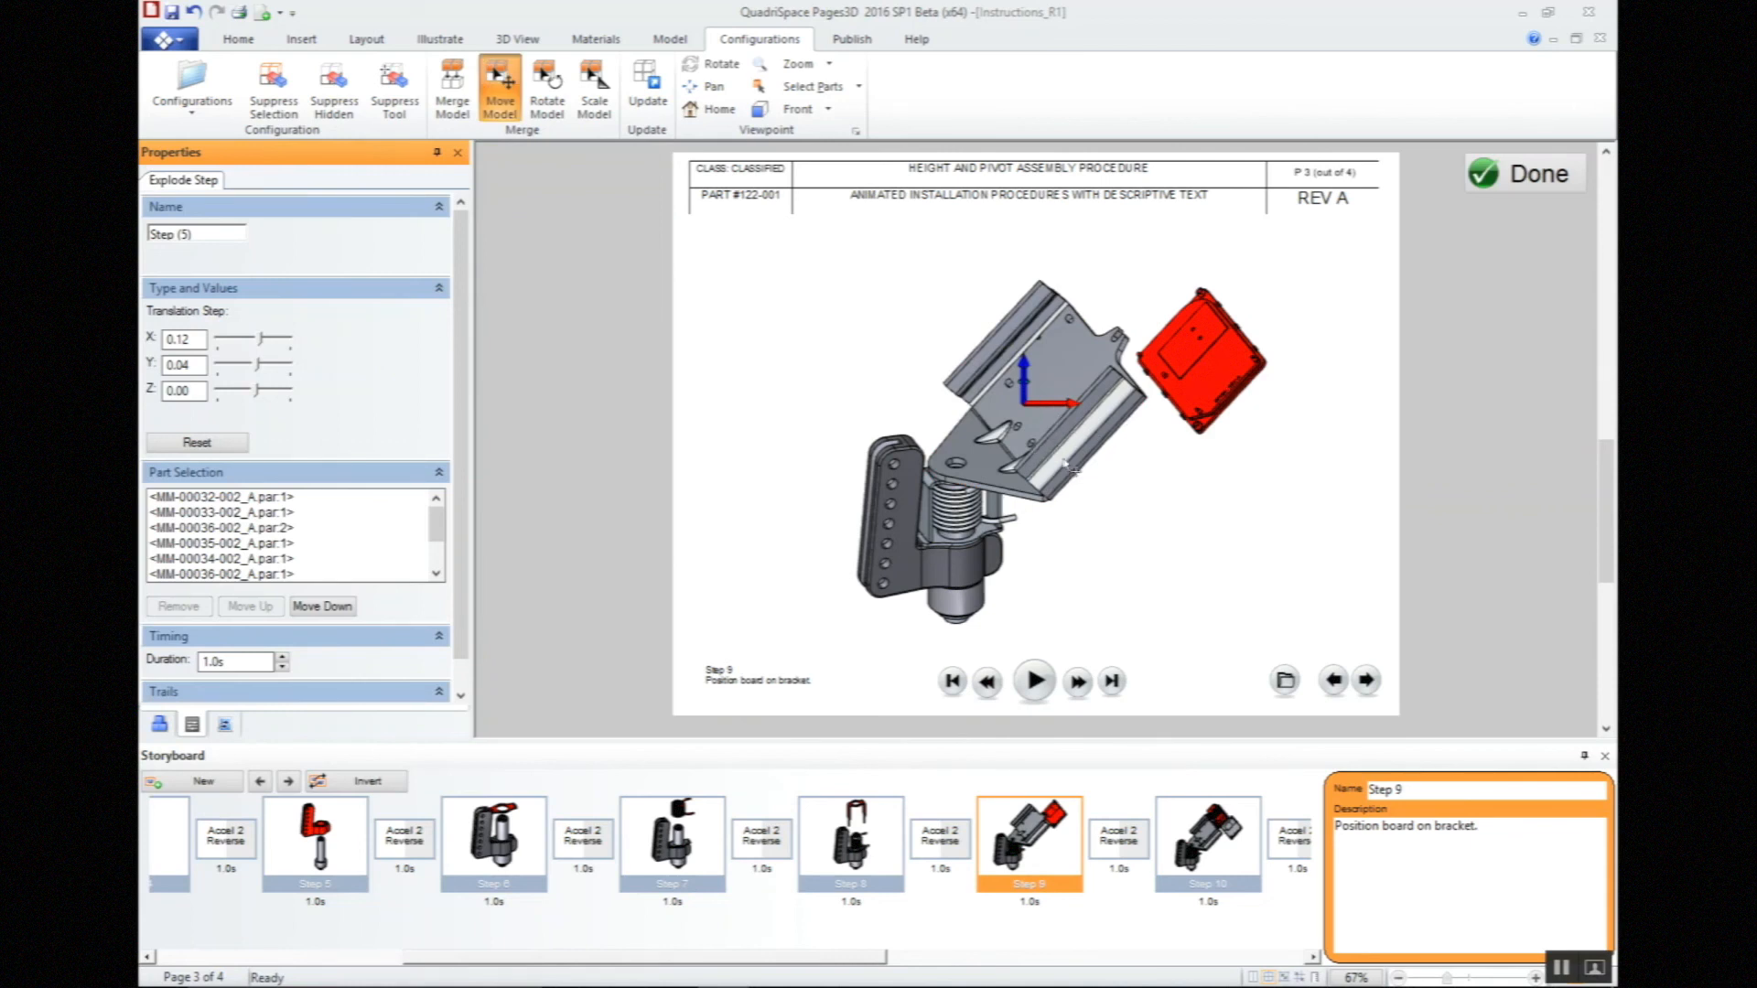
left_click(160, 726)
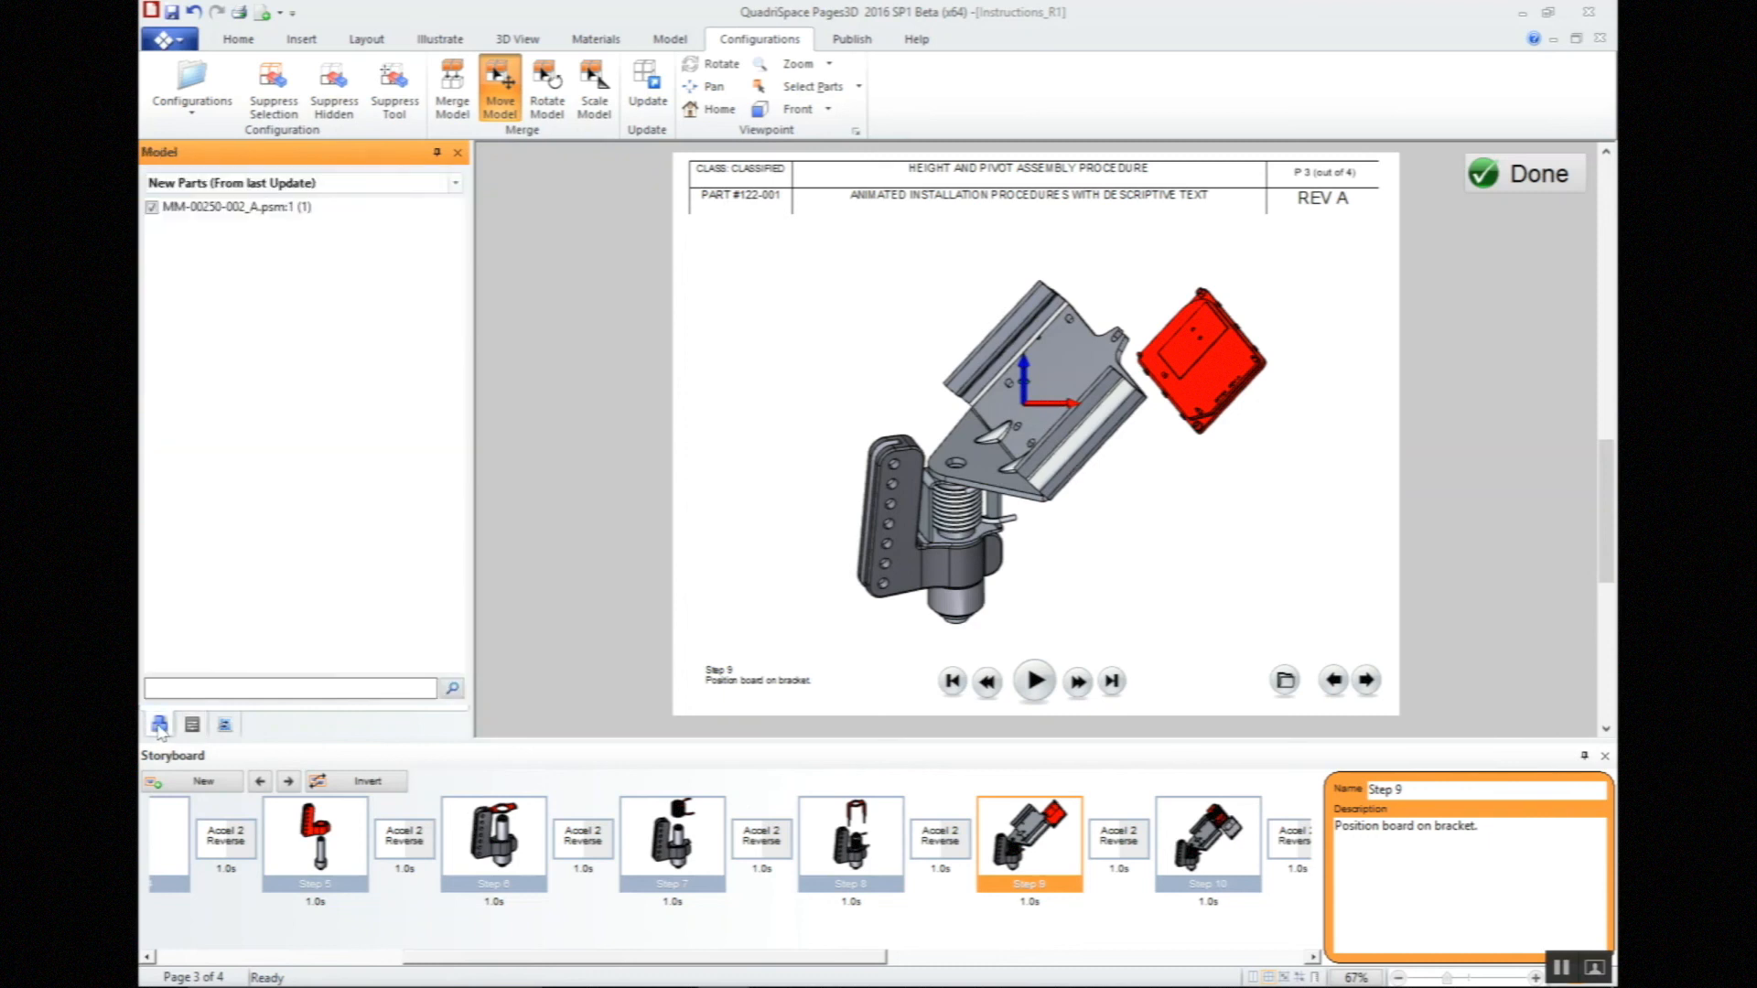
left_click(244, 207)
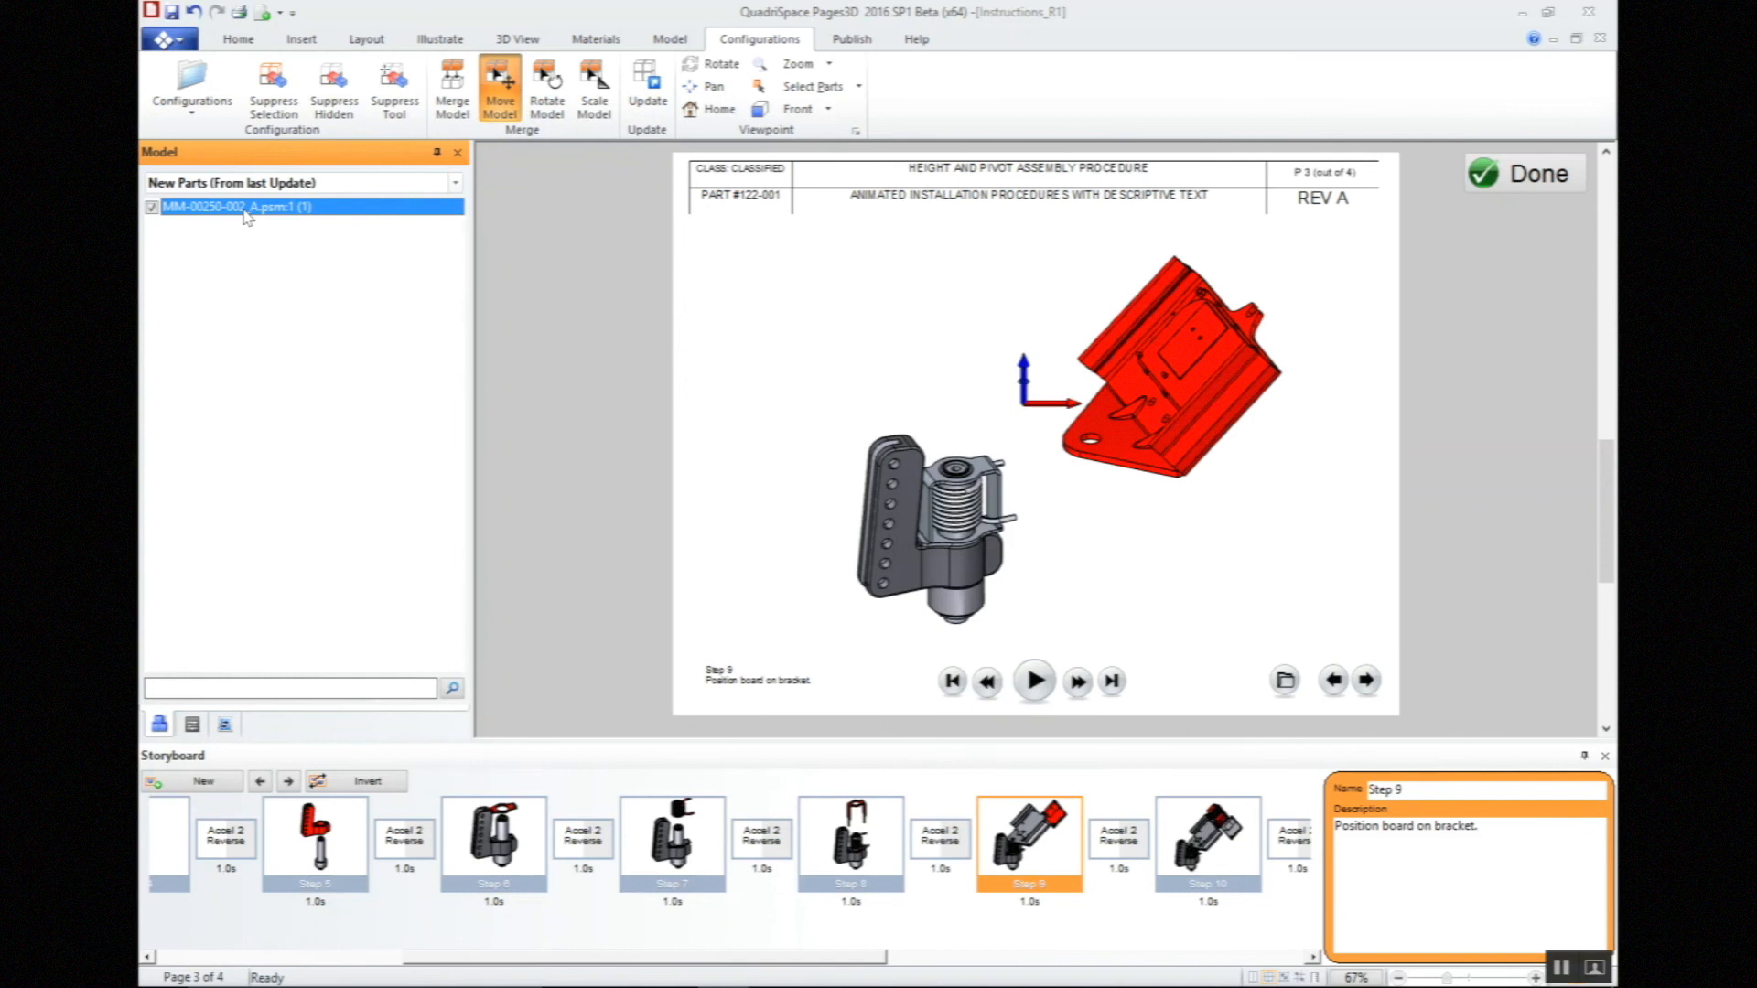
left_click(1511, 180)
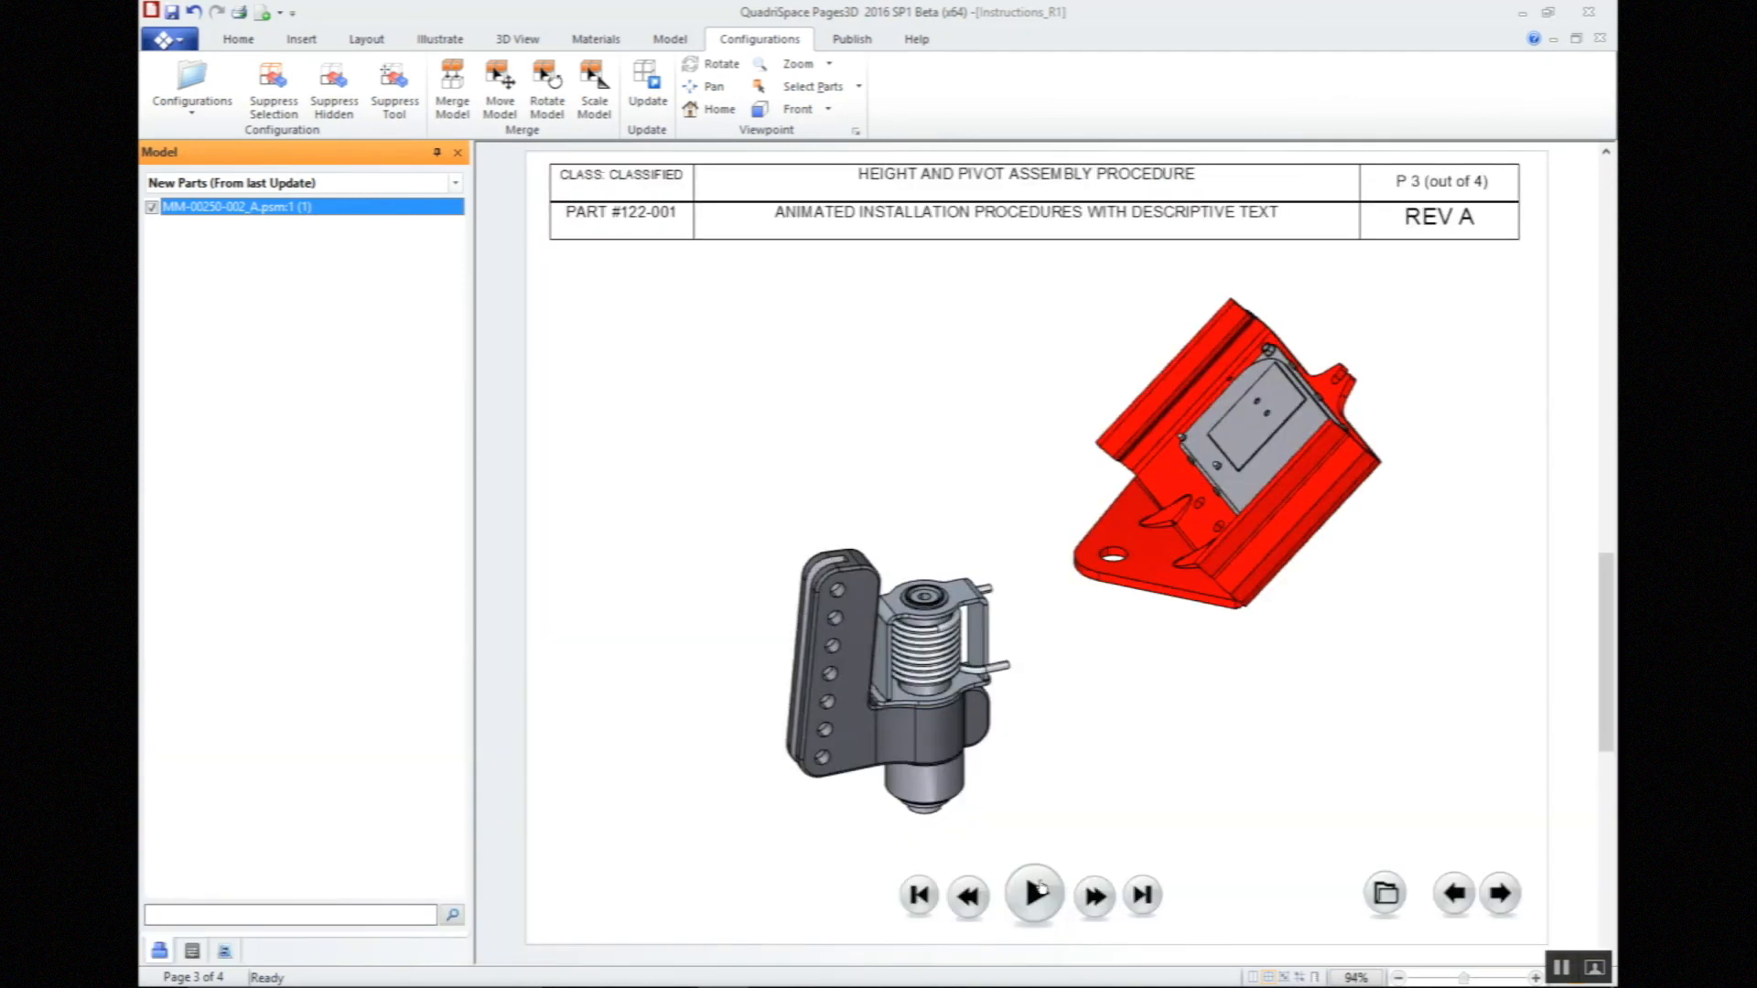
Step: Play the updated assembly animation on page 3
left_click(1042, 888)
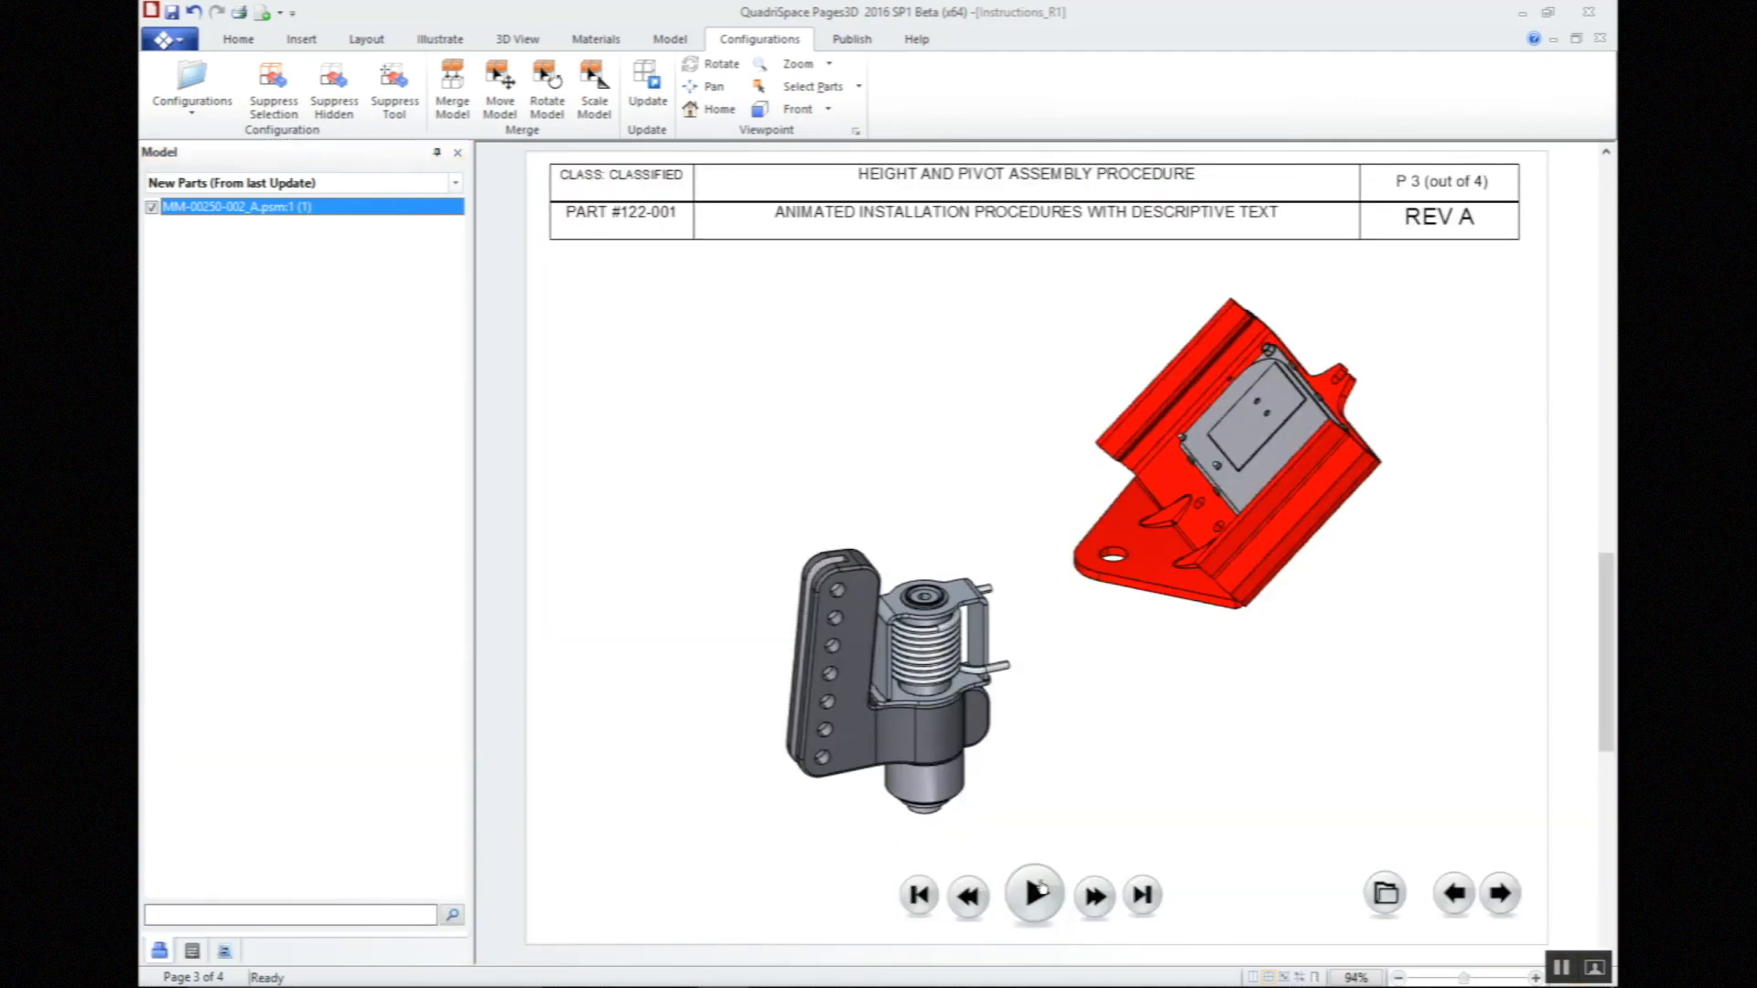
left_click(1035, 892)
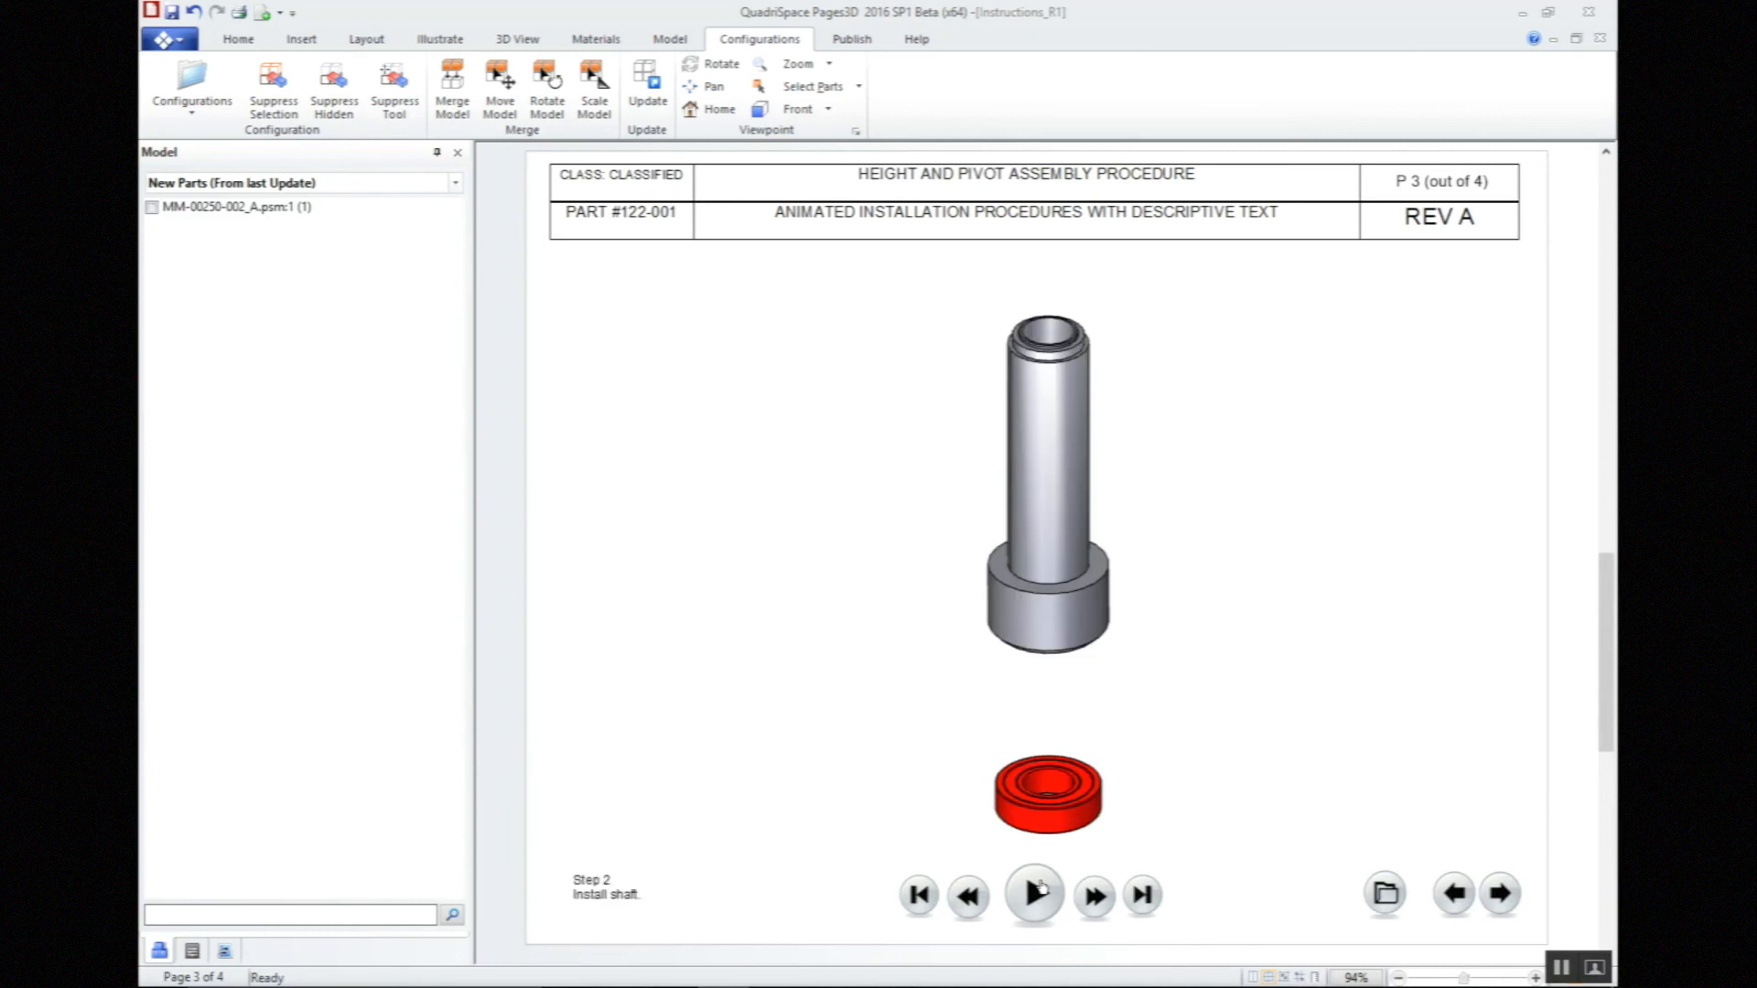